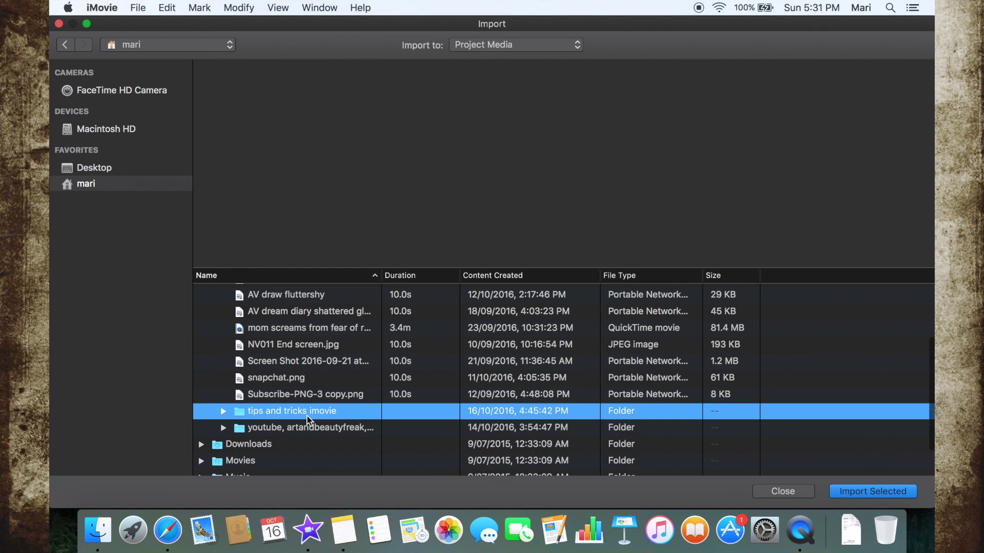
# Step: Import pumpkin_PNG9367.png from the tips and tricks imovie folder into the project media
pyautogui.doubleClick(307, 408)
pyautogui.click(308, 409)
pyautogui.click(288, 307)
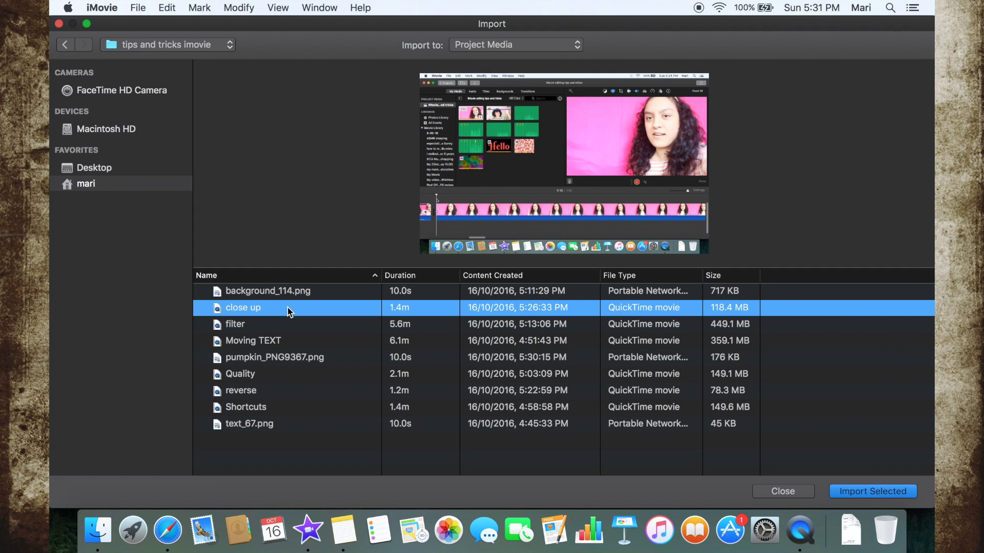
pyautogui.doubleClick(291, 354)
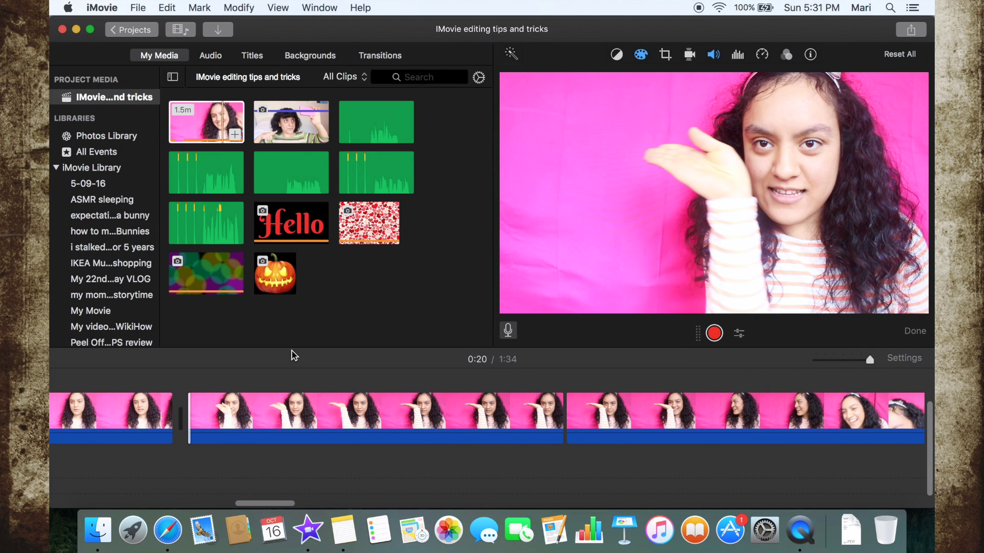
# Step: Overlay the pumpkin image above the raised-hand clip in the timeline as Picture in Picture with the Fit crop style
pyautogui.click(273, 277)
pyautogui.moveTo(274, 277); pyautogui.dragTo(191, 377)
pyautogui.click(558, 86)
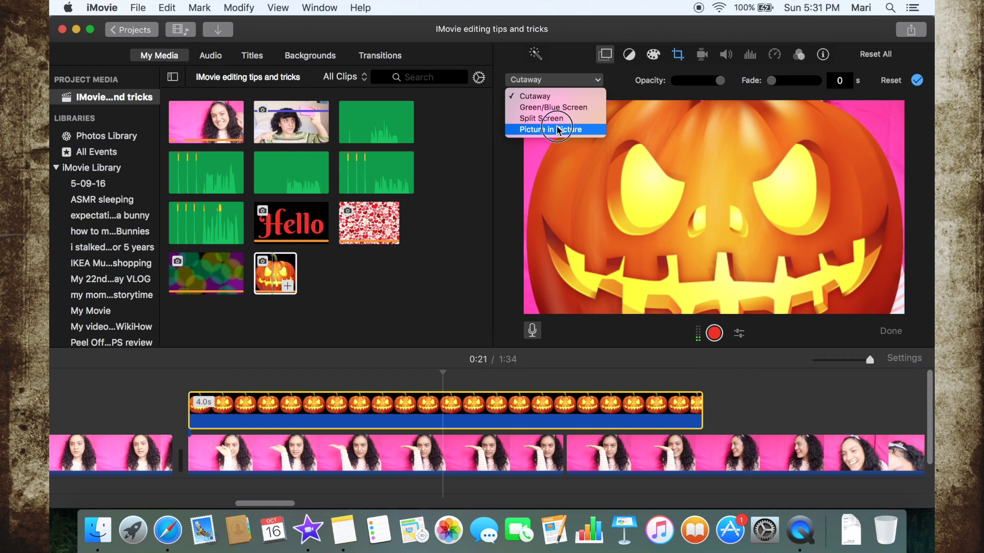
pyautogui.click(544, 132)
pyautogui.press('c')
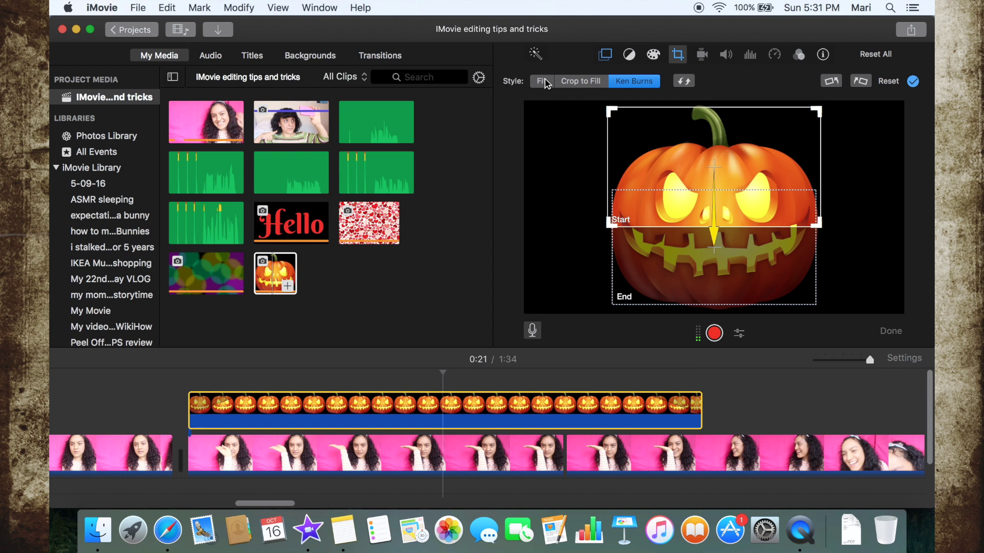
pyautogui.click(605, 54)
# Step: Shrink the pumpkin overlay to a small size above the open palm and set its Dissolve duration to 0 seconds
pyautogui.moveTo(819, 153); pyautogui.dragTo(735, 175)
pyautogui.click(692, 82)
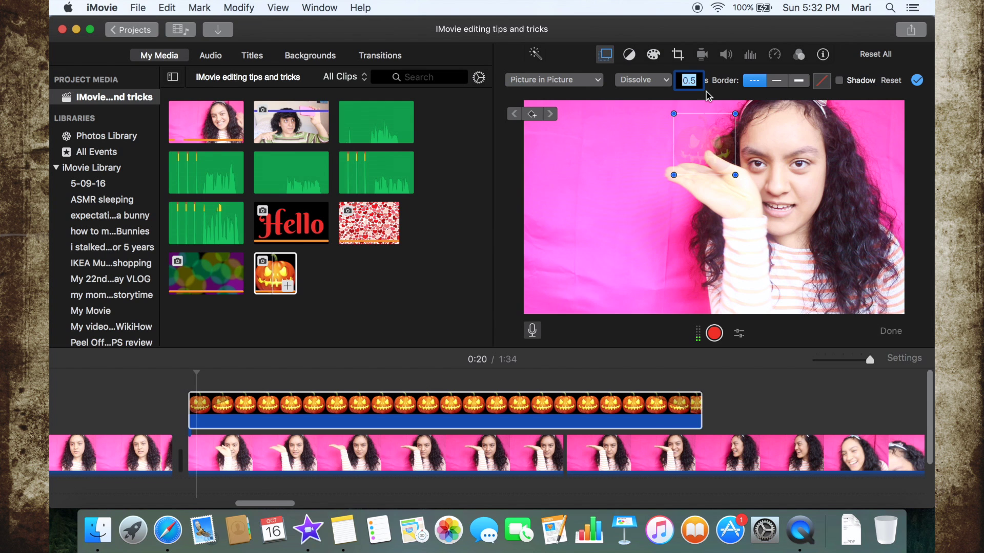
pyautogui.write('0')
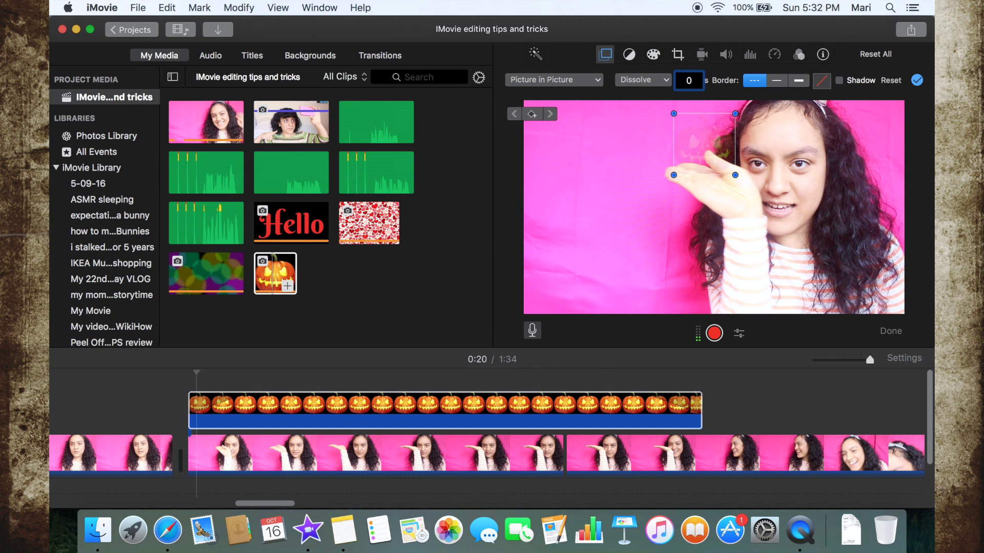
pyautogui.press('Return')
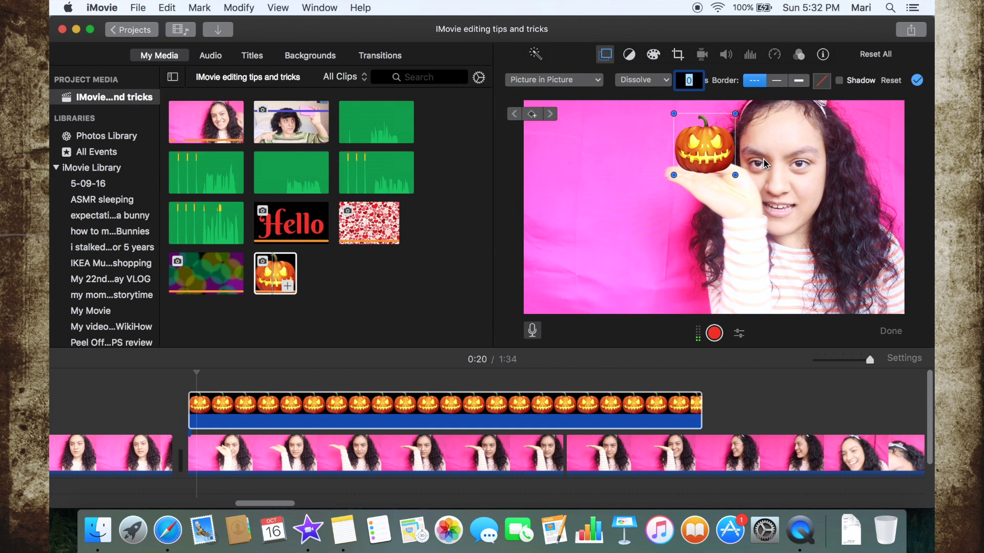
# Step: Add position keyframes to the pumpkin overlay, moving it to follow the palm as the clip advances, and play the result
pyautogui.click(533, 113)
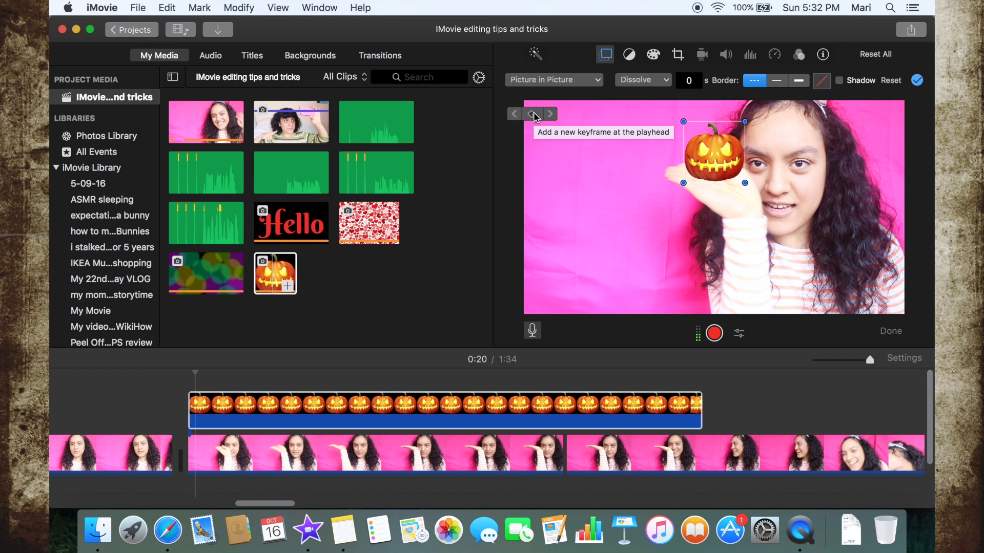
pyautogui.click(549, 114)
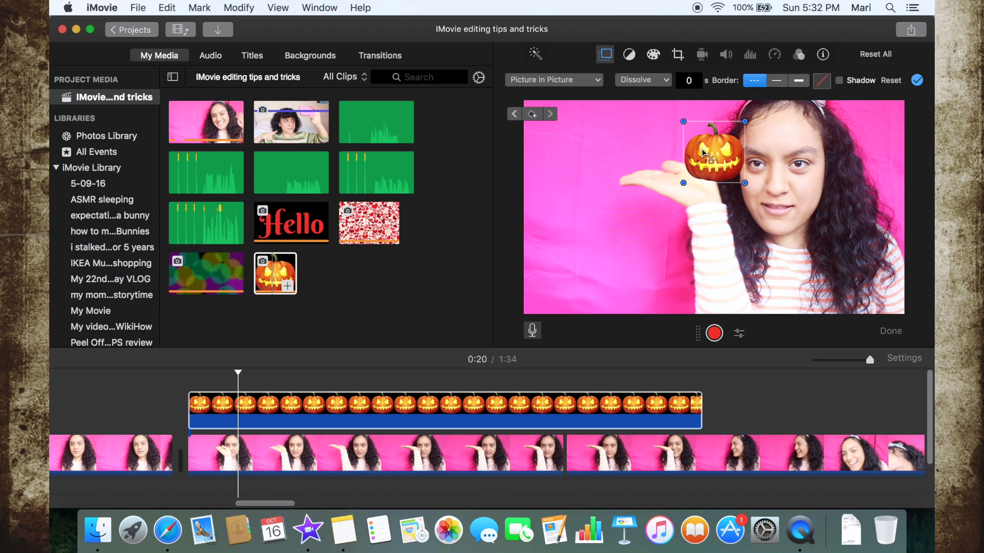
pyautogui.moveTo(717, 158); pyautogui.dragTo(650, 150)
pyautogui.click(550, 114)
pyautogui.click(665, 151)
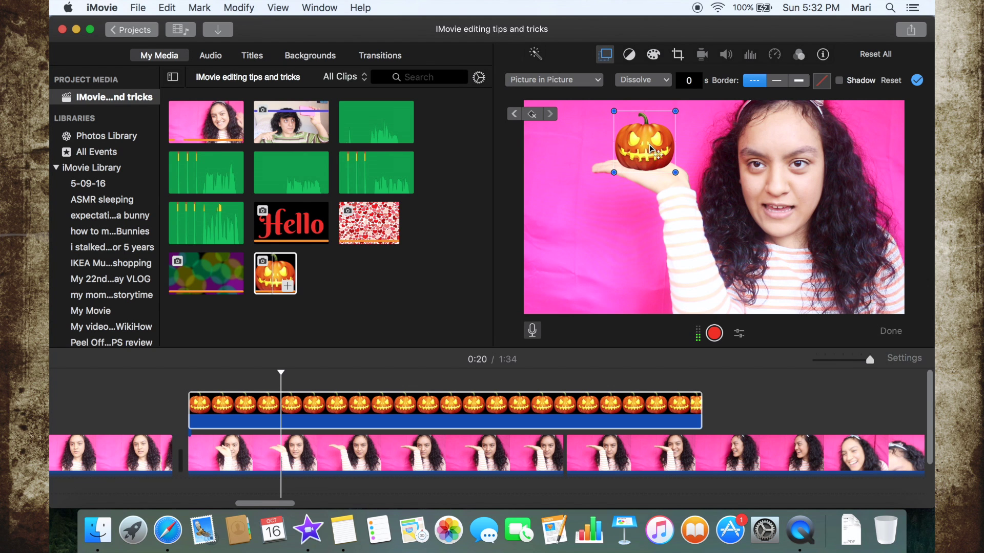
pyautogui.press('space')
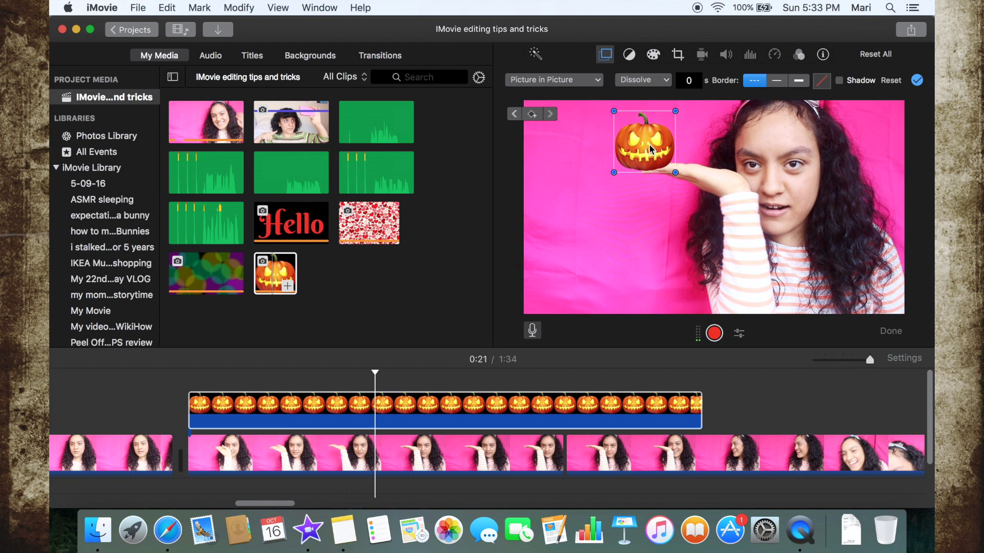
pyautogui.click(192, 402)
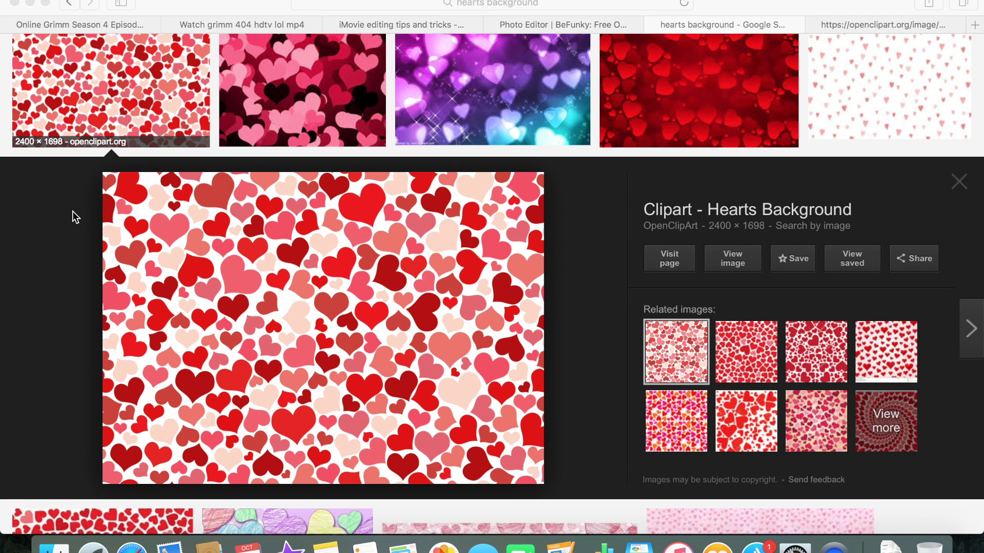
# Step: Open the Clipart - Hearts Background image at full size and capture a screenshot of the hearts area
pyautogui.scroll(5, 72, 211)
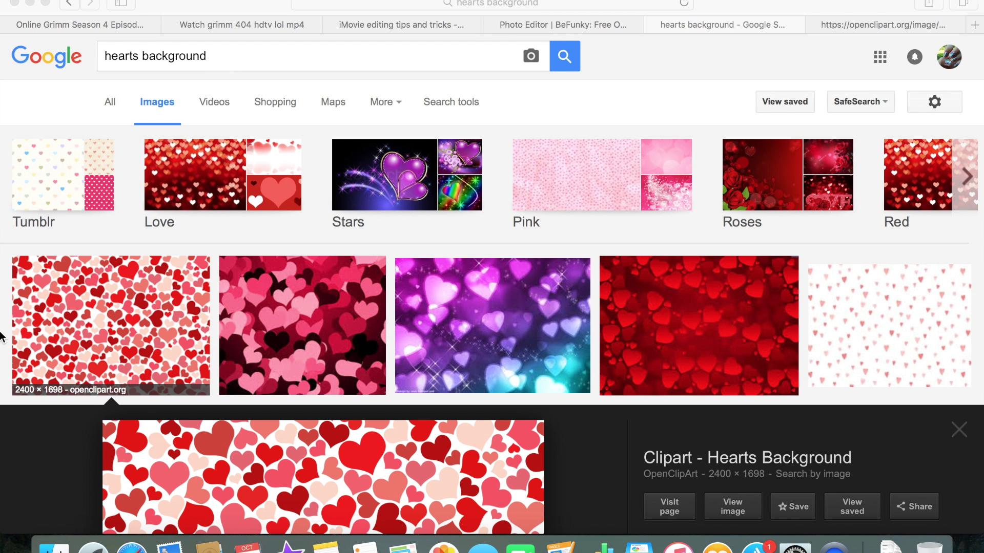
pyautogui.scroll(-5, 0, 336)
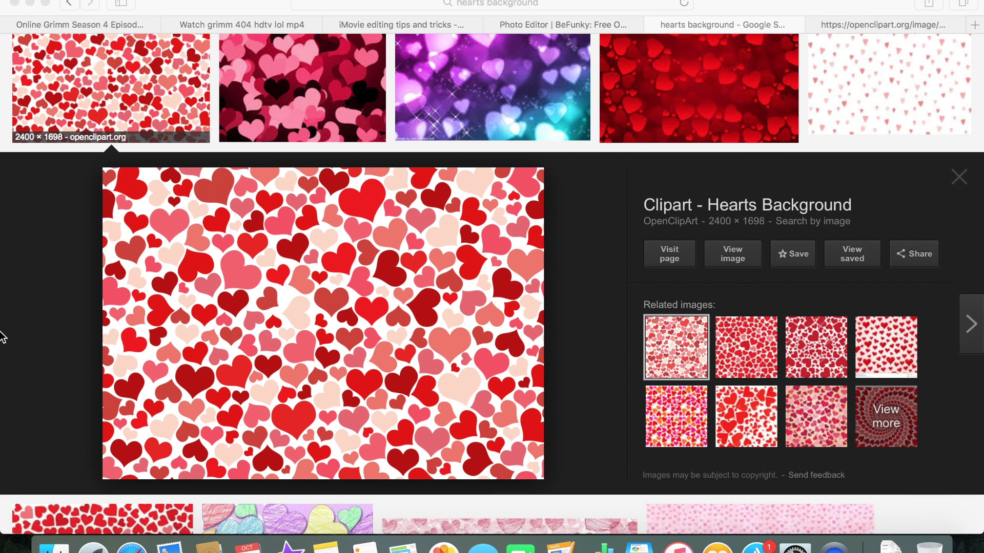
pyautogui.scroll(-2, 0, 336)
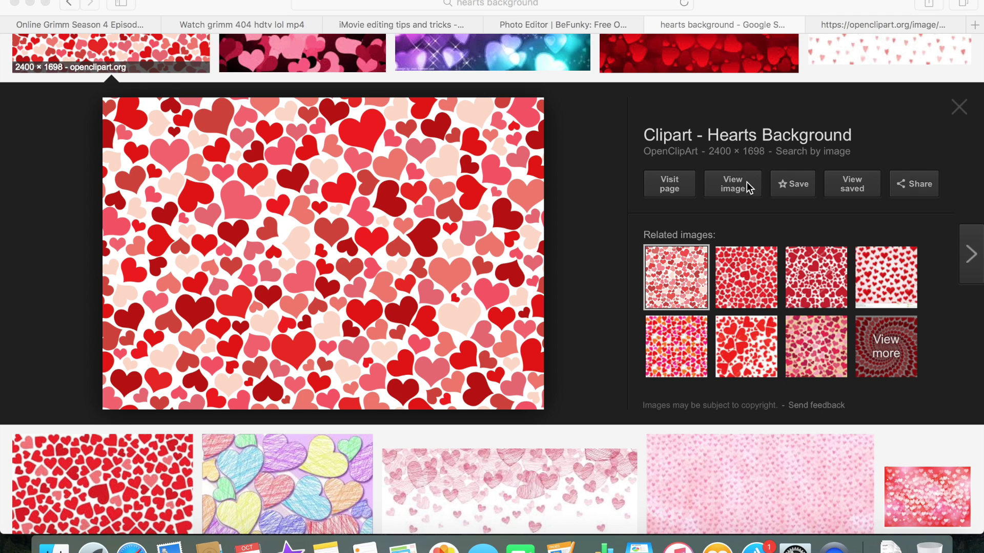
pyautogui.click(748, 187)
pyautogui.press('super+shift+4')
pyautogui.moveTo(142, 39); pyautogui.dragTo(840, 526)
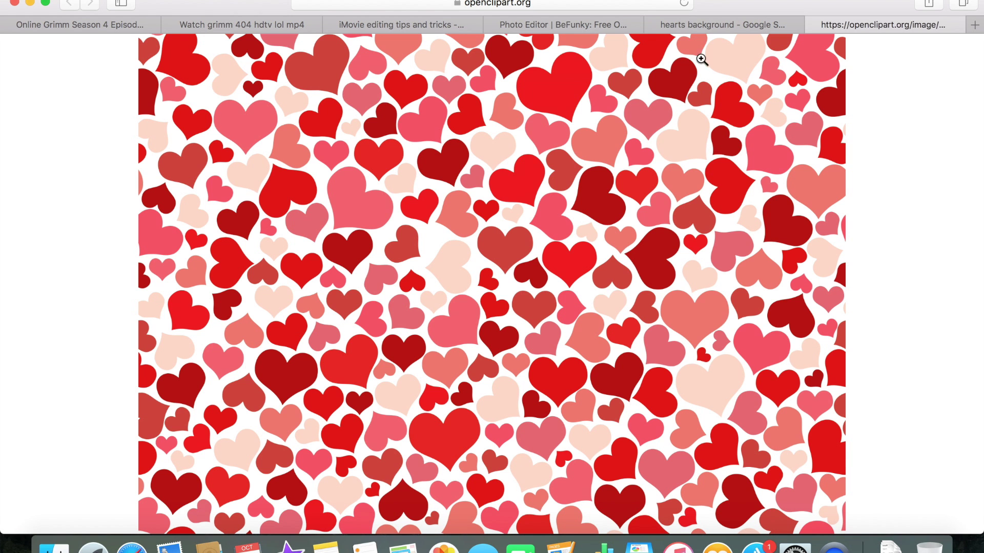
# Step: Switch to iMovie, import the hearts screenshot from the Desktop and overlay it above the main clip at 0:07
pyautogui.click(286, 548)
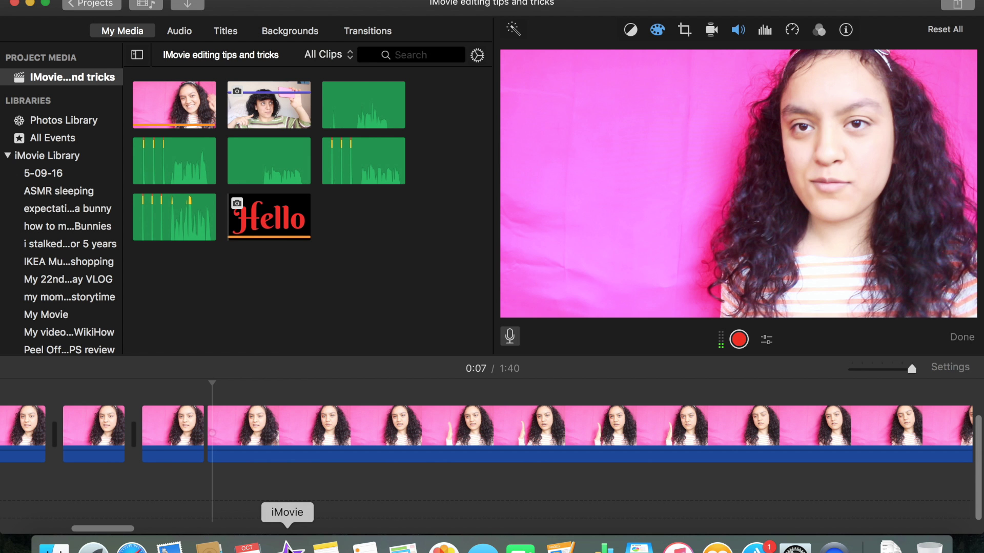
pyautogui.click(188, 5)
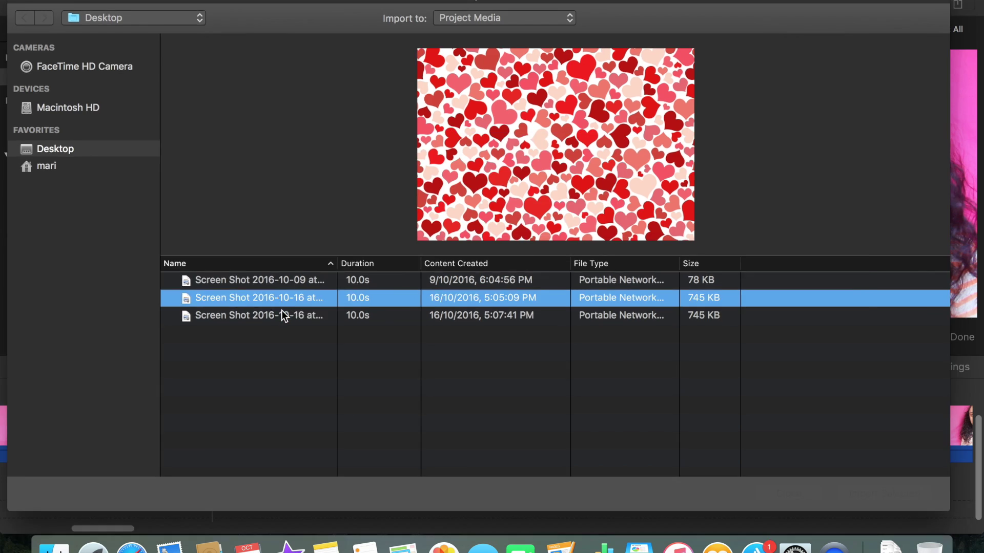
pyautogui.doubleClick(281, 304)
pyautogui.moveTo(359, 225); pyautogui.dragTo(205, 378)
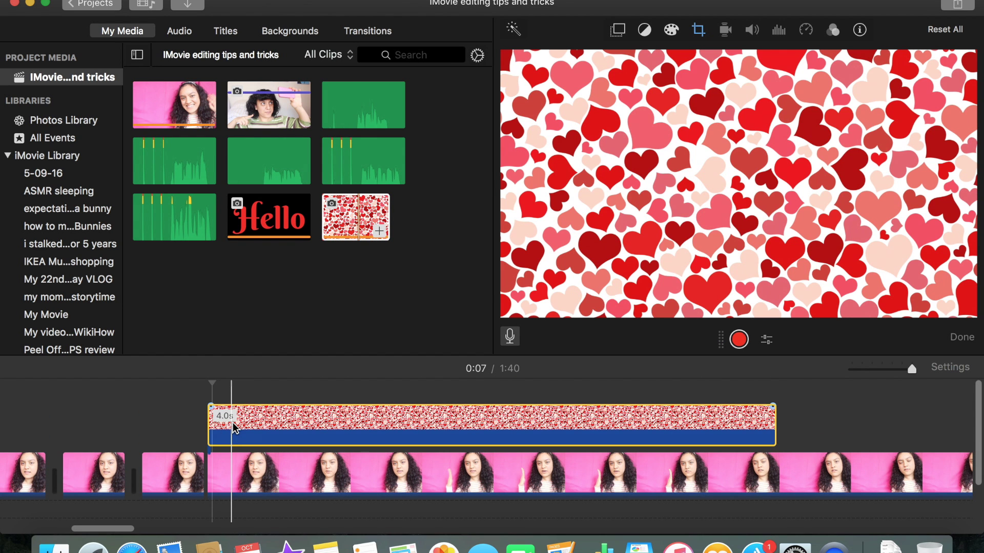
# Step: Set the hearts overlay's Ken Burns motion with the Start frame at the image's lower edge and the End frame at its upper edge
pyautogui.click(234, 428)
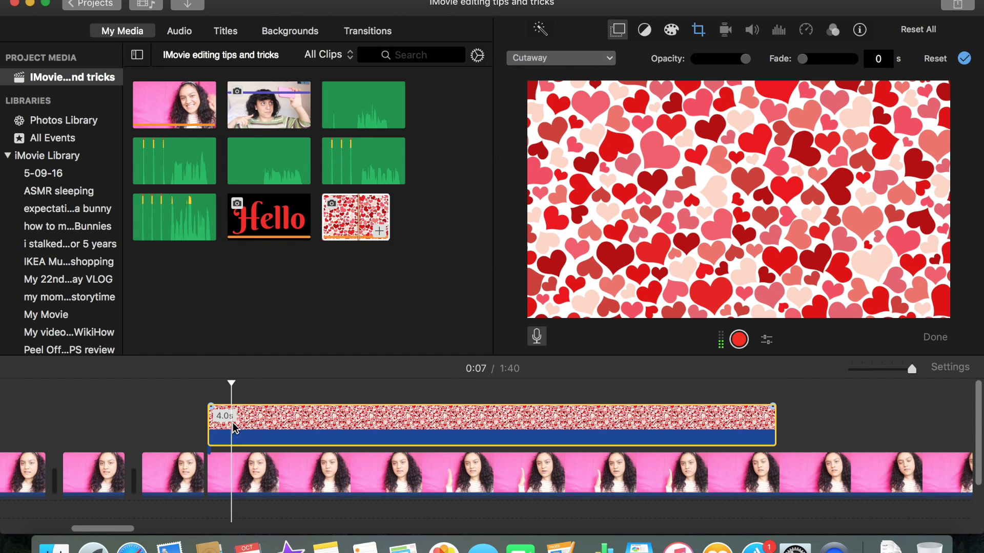
pyautogui.click(698, 30)
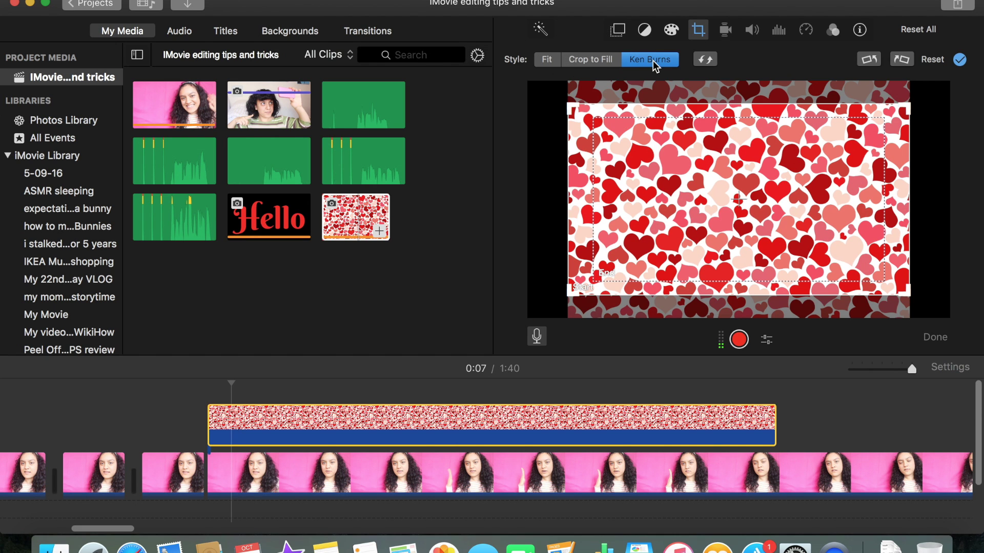
pyautogui.moveTo(581, 144); pyautogui.dragTo(585, 163)
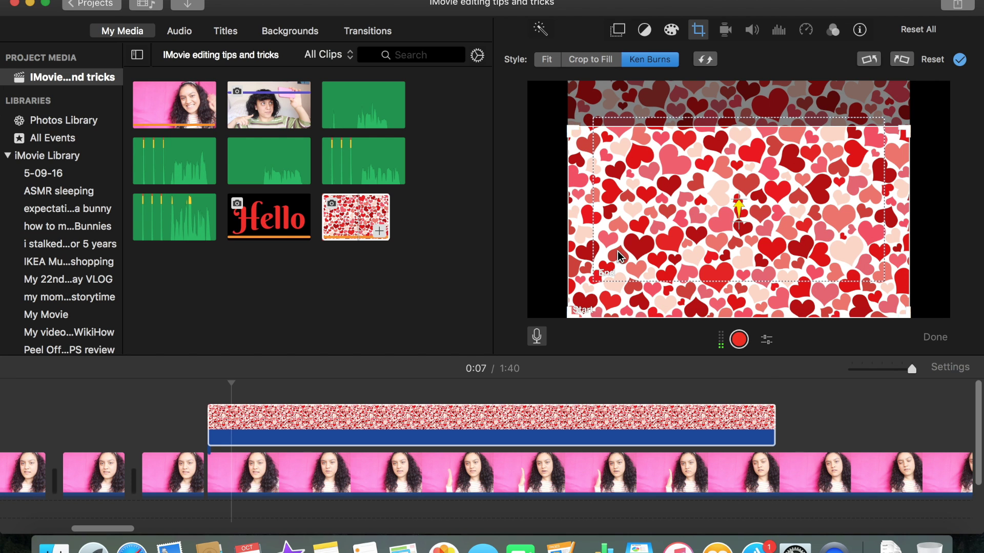
pyautogui.moveTo(618, 254); pyautogui.dragTo(620, 214)
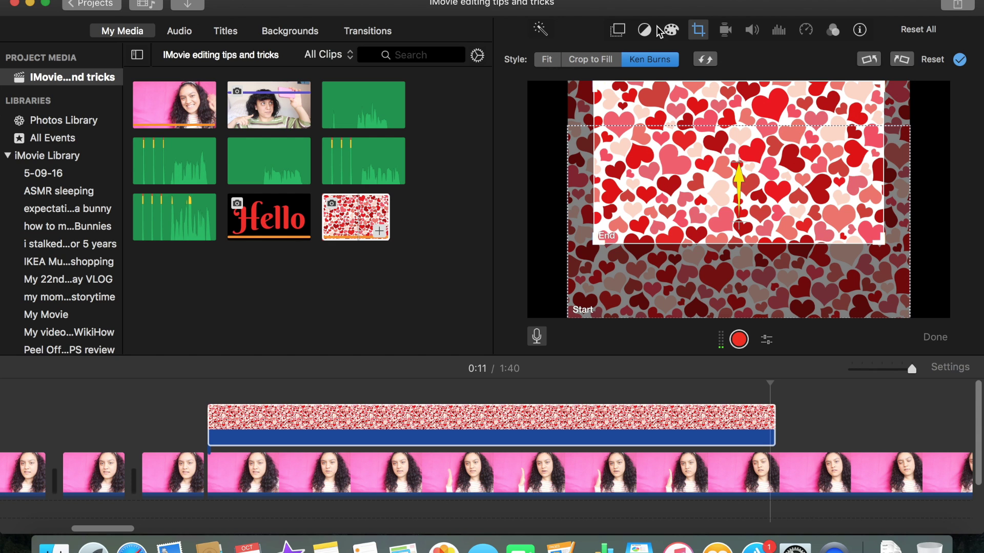
# Step: Lower the hearts cutaway's opacity until the hearts show only faintly over the video, and play it from the overlay's start
pyautogui.click(618, 30)
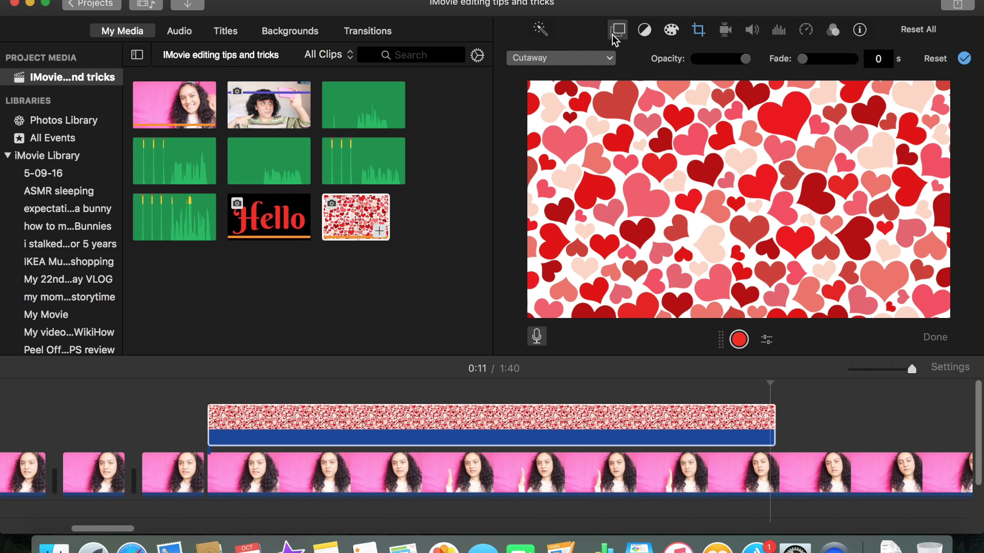
pyautogui.moveTo(741, 55); pyautogui.dragTo(703, 62)
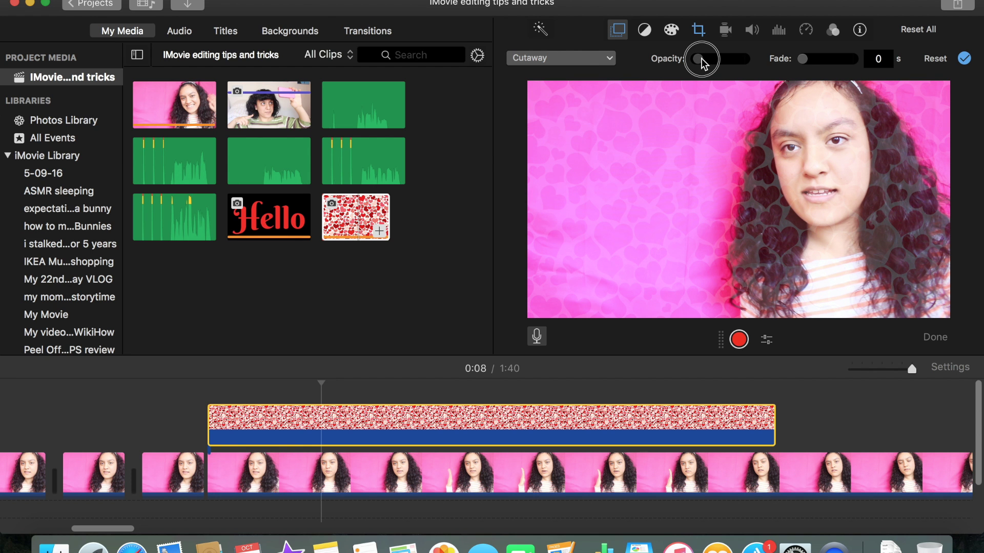
pyautogui.moveTo(702, 63); pyautogui.dragTo(702, 63)
pyautogui.click(214, 393)
pyautogui.press('space')
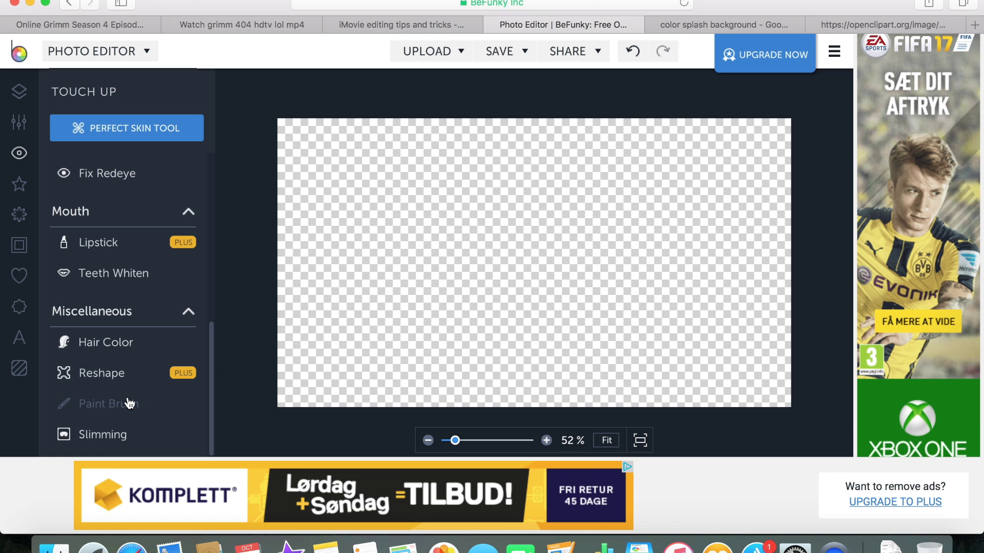
# Step: Start the Paint Brush on the blank transparent canvas and set its color to magenta #EA2EFF
pyautogui.click(149, 400)
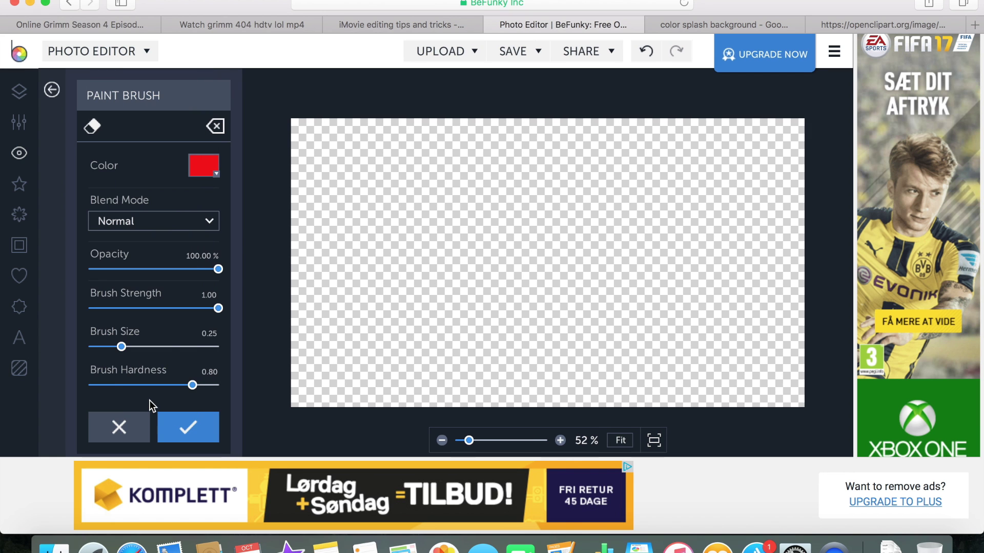
pyautogui.click(207, 169)
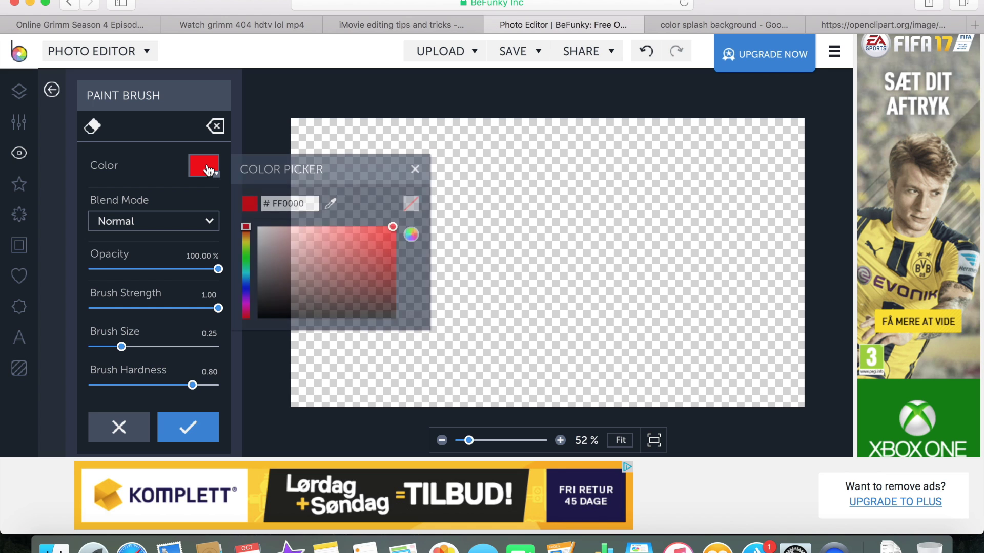
pyautogui.click(249, 303)
pyautogui.moveTo(314, 246)
pyautogui.mouseDown()
pyautogui.moveTo(351, 212)
pyautogui.moveTo(373, 214)
pyautogui.mouseUp()
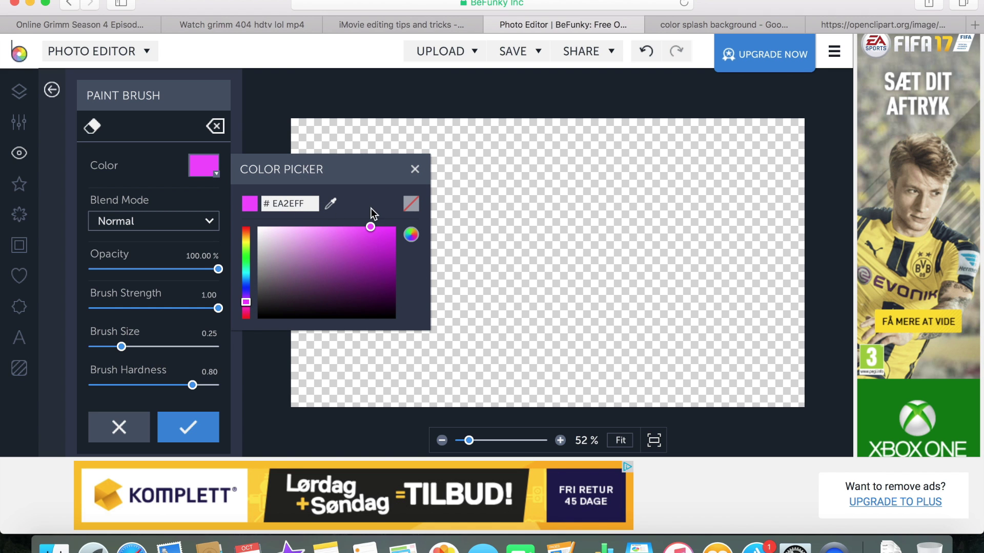
pyautogui.click(414, 170)
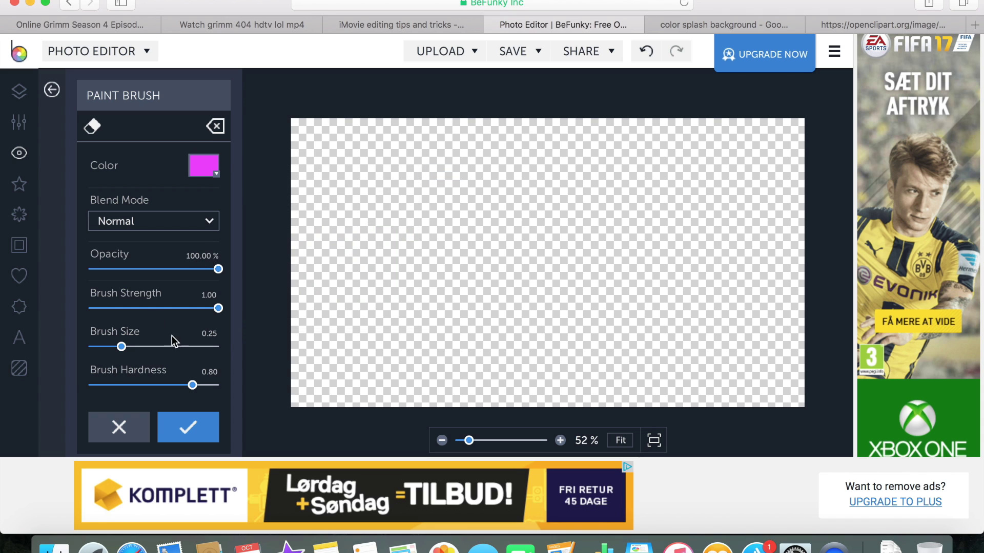
# Step: Set the paint brush to 56% opacity, 0.55 brush strength and 0.75 brush size
pyautogui.click(162, 270)
pyautogui.click(162, 309)
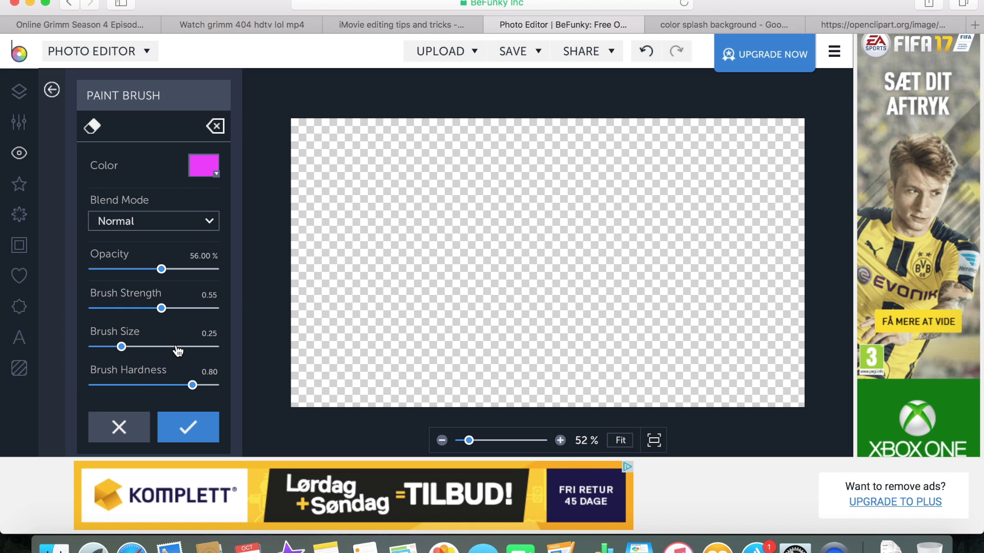
pyautogui.moveTo(178, 348); pyautogui.dragTo(186, 348)
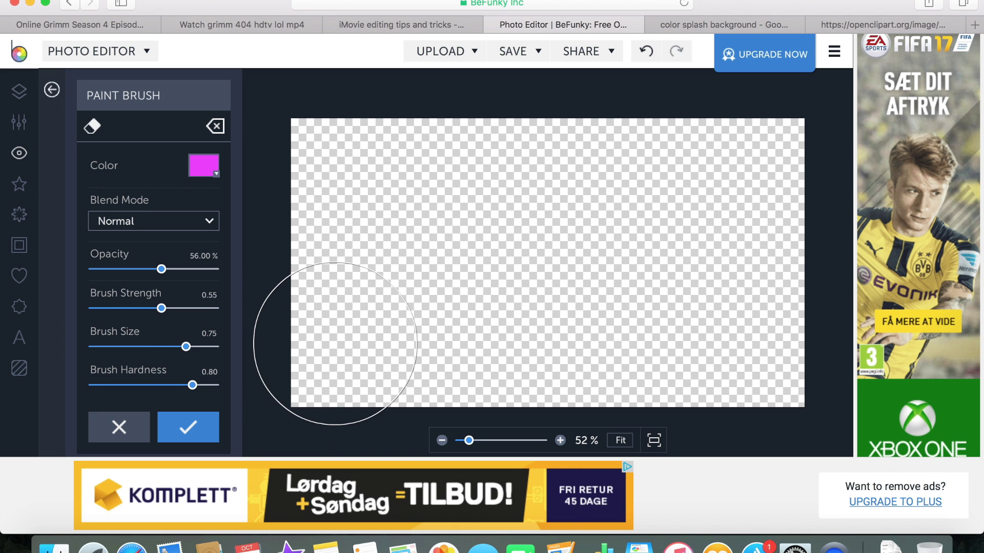
# Step: Paint large magenta circles in the four corners and the lower middle of the transparent canvas
pyautogui.click(340, 348)
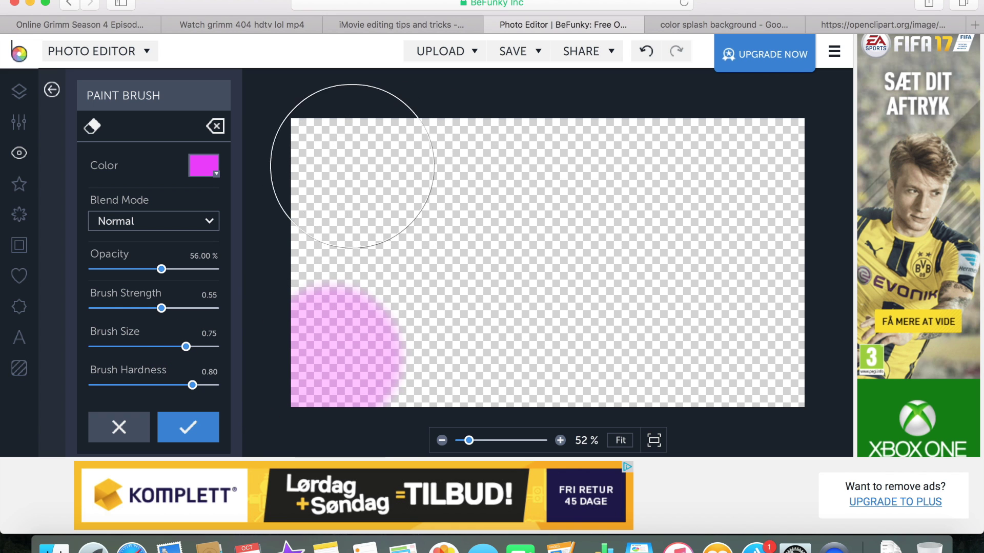
pyautogui.click(353, 166)
pyautogui.click(589, 338)
pyautogui.click(738, 333)
pyautogui.click(754, 169)
# Step: Change the brush color to yellow #FFF42E and paint a large circle in the canvas's upper middle
pyautogui.click(204, 165)
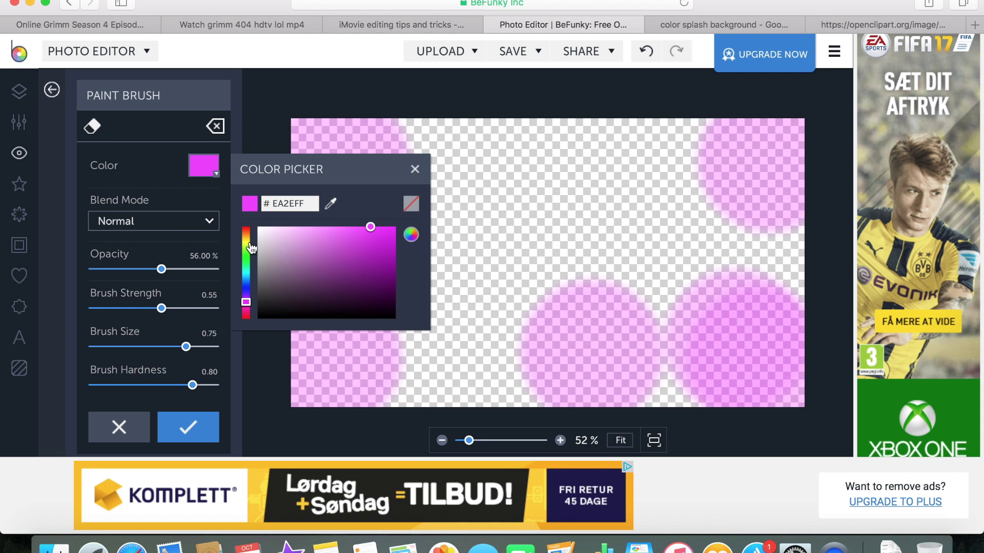
pyautogui.click(251, 243)
pyautogui.click(585, 182)
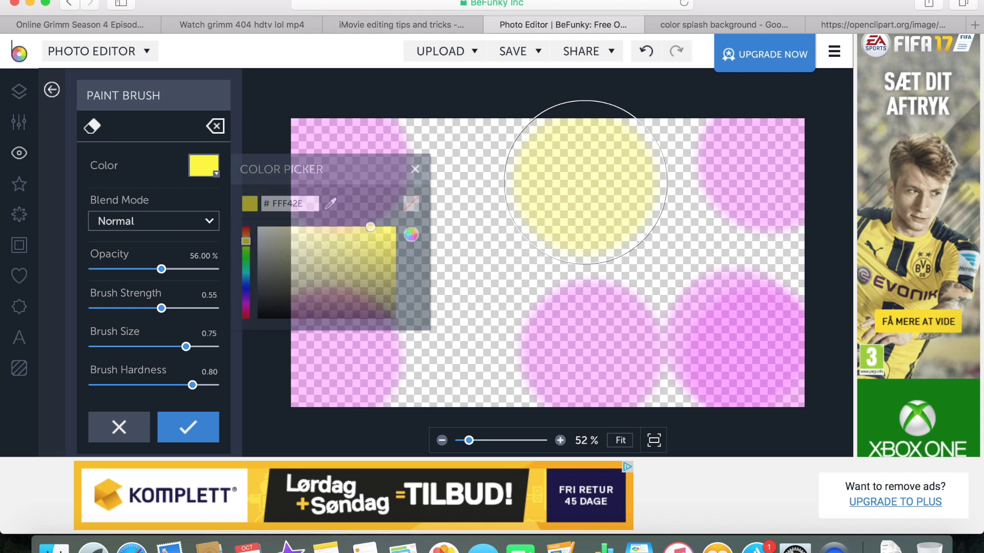
# Step: Paint yellow circles on the canvas's right and lower-left areas, change the brush color to green #2EFFAB and add a green circle
pyautogui.click(728, 225)
pyautogui.click(461, 321)
pyautogui.click(203, 165)
pyautogui.click(246, 266)
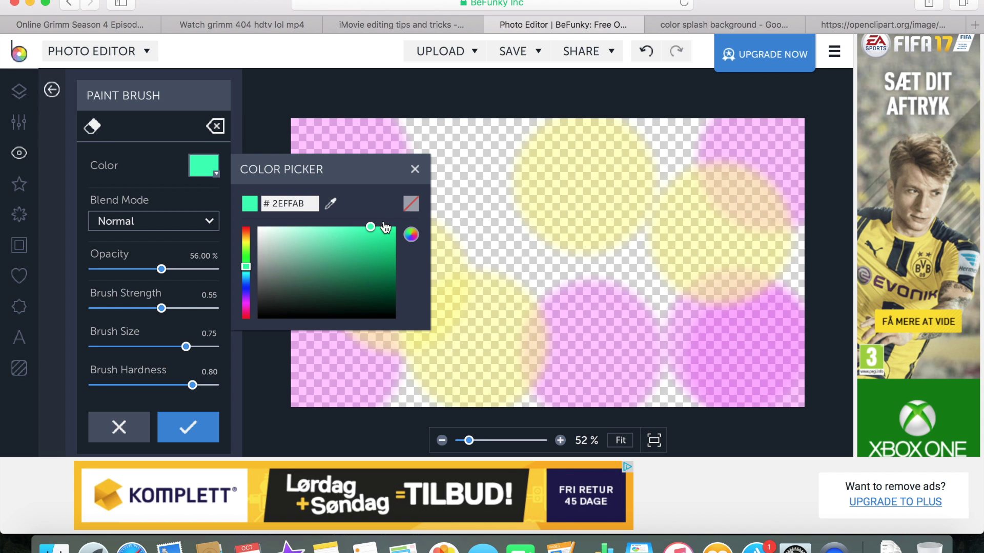
pyautogui.click(497, 197)
# Step: Save the painted circles background to the computer as a PNG
pyautogui.click(513, 51)
pyautogui.click(520, 79)
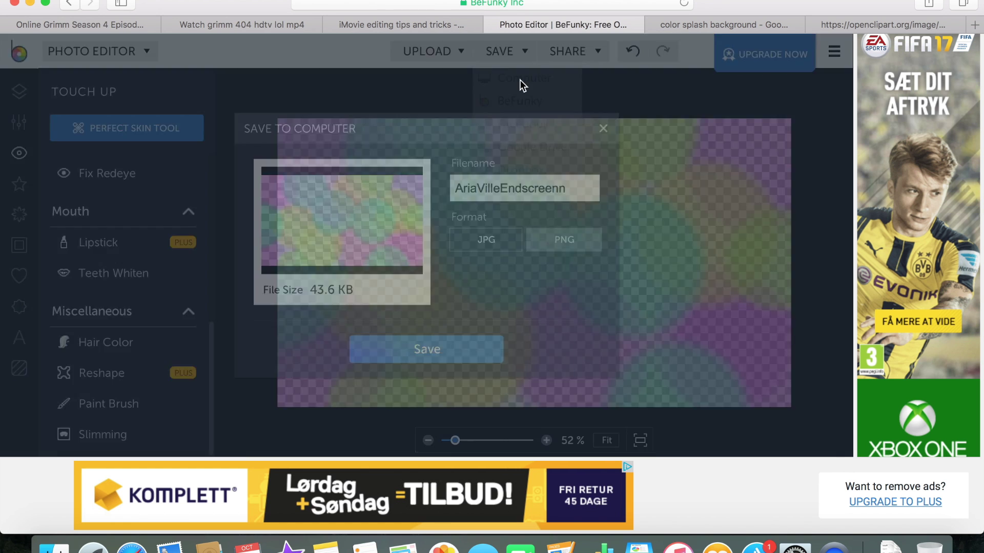
pyautogui.doubleClick(487, 188)
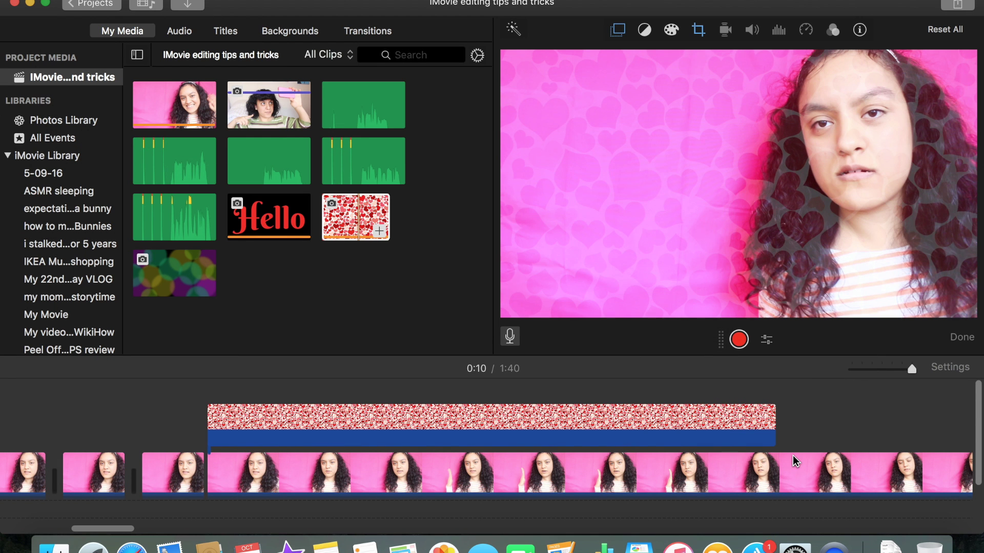
# Step: In iMovie, place the painted circles image above the main clip after the hearts overlay and lower its opacity
pyautogui.hscroll(10, 793, 461)
pyautogui.moveTo(188, 276); pyautogui.dragTo(161, 405)
pyautogui.click(177, 426)
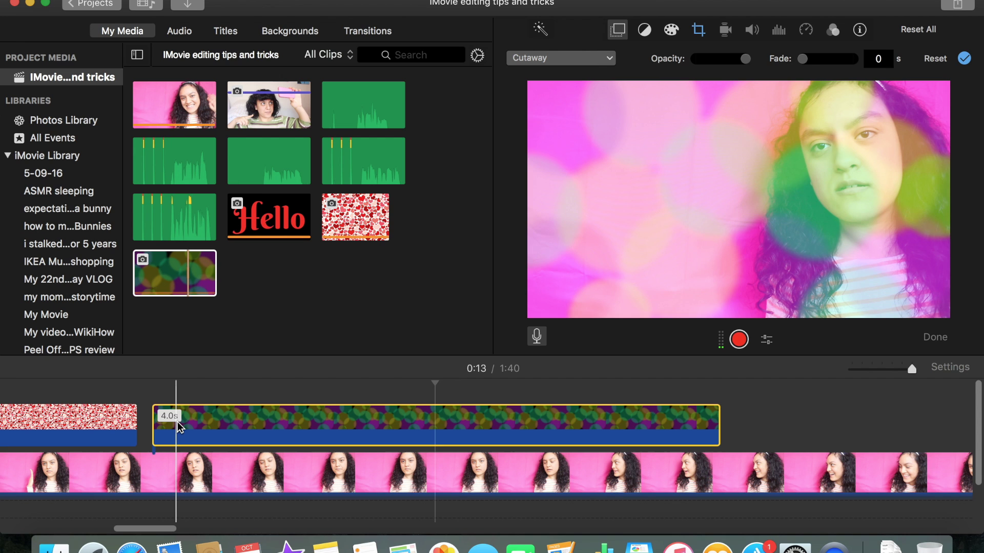
pyautogui.moveTo(745, 59); pyautogui.dragTo(721, 62)
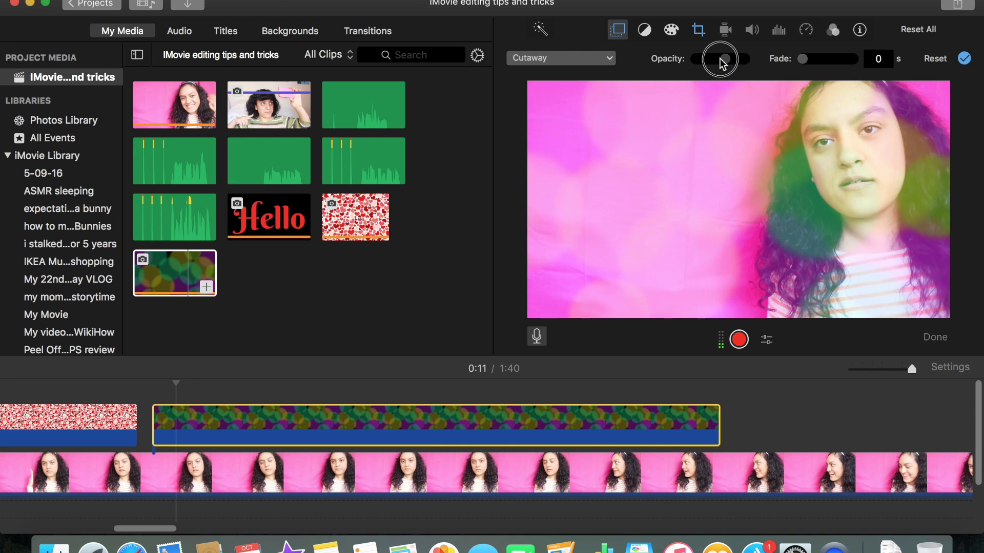
# Step: Set the Ken Burns end frame of the circles overlay to a smaller area in the image's upper middle
pyautogui.click(698, 29)
pyautogui.moveTo(566, 285); pyautogui.dragTo(589, 268)
pyautogui.moveTo(703, 189); pyautogui.dragTo(681, 152)
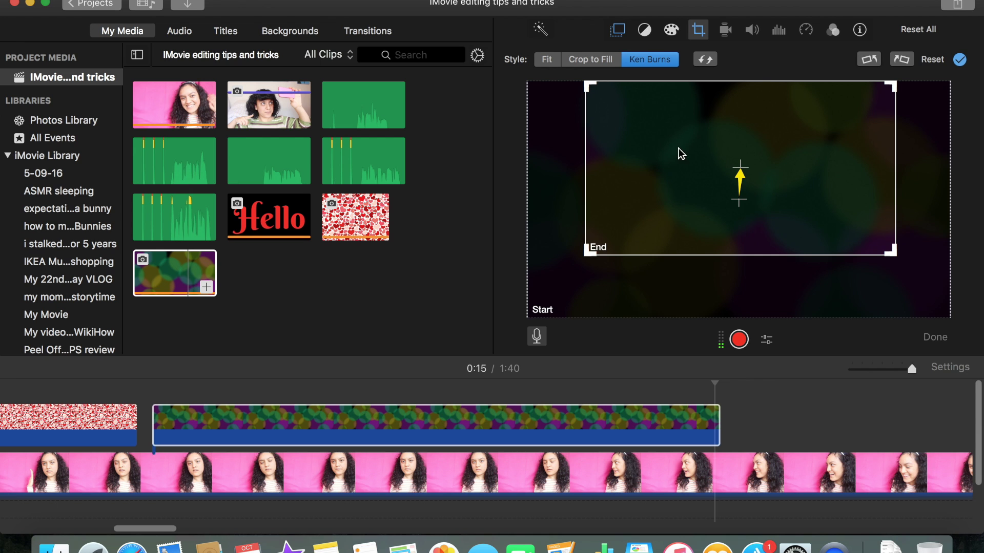
pyautogui.click(711, 28)
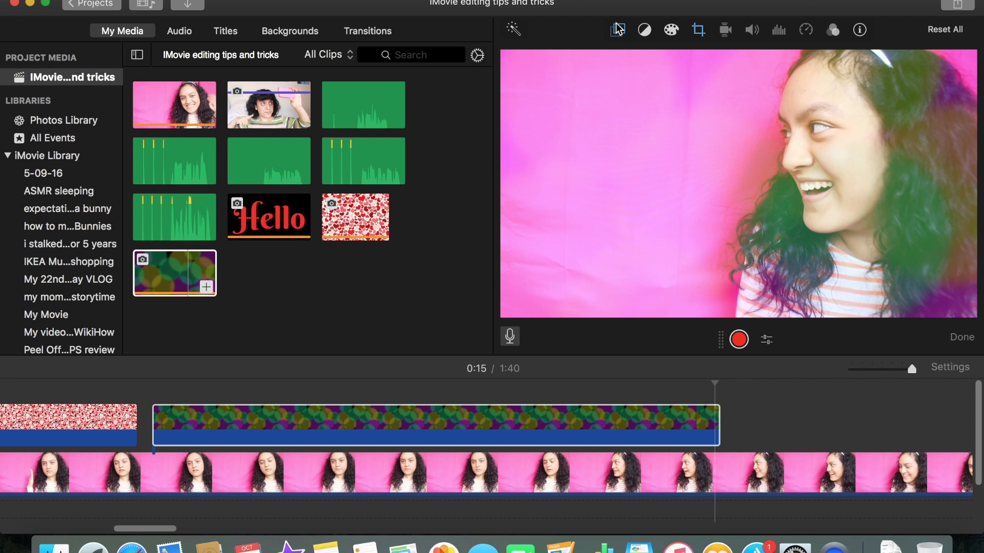
# Step: Check the circles overlay's opacity setting and preview the overlay from its start
pyautogui.click(618, 29)
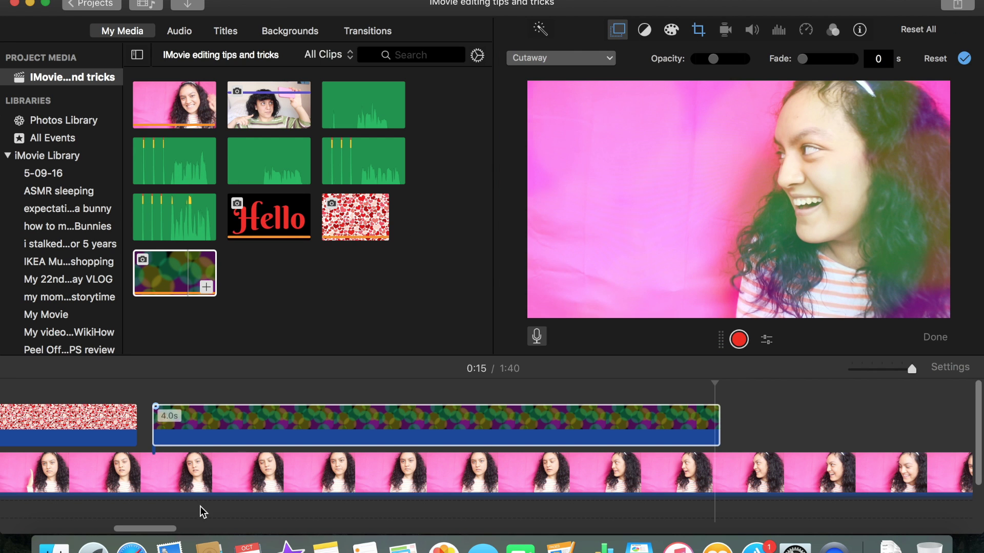
pyautogui.click(165, 398)
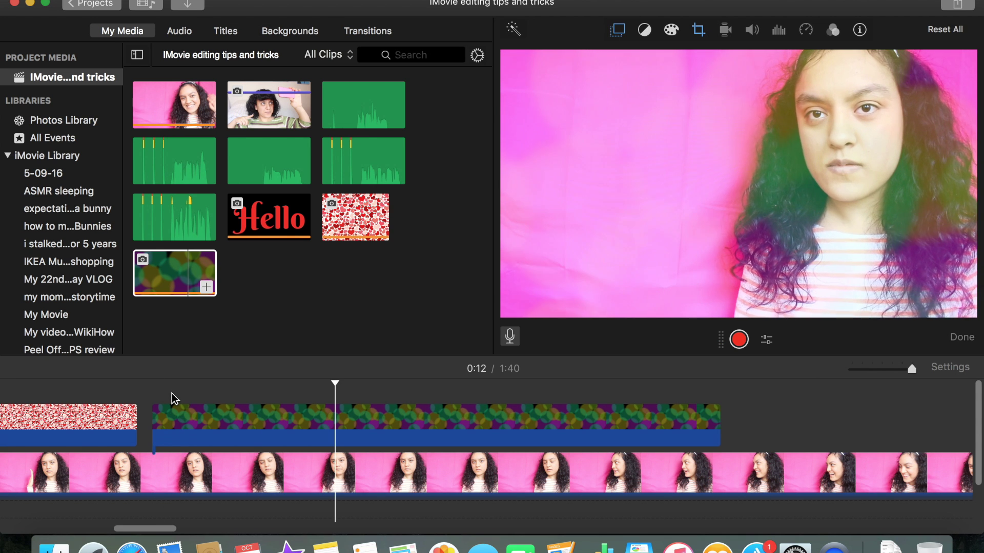
pyautogui.click(171, 397)
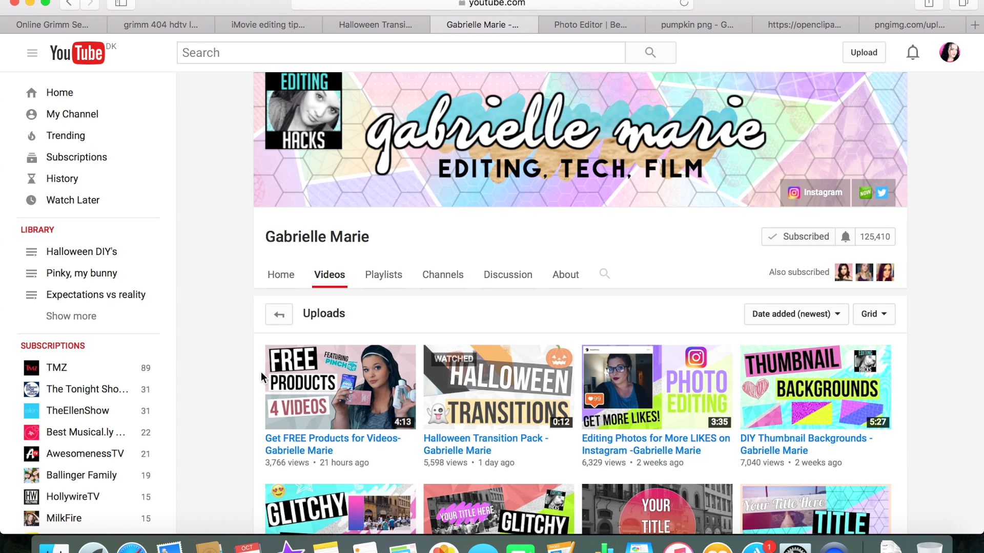
# Step: Switch to iMovie and look through the built-in transitions, including Cross Blur
pyautogui.click(289, 547)
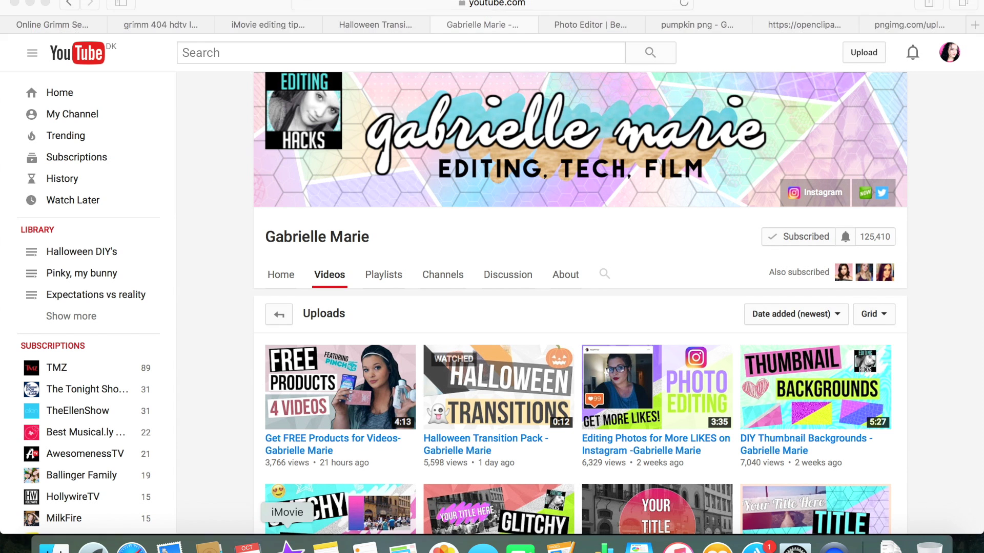
pyautogui.click(278, 35)
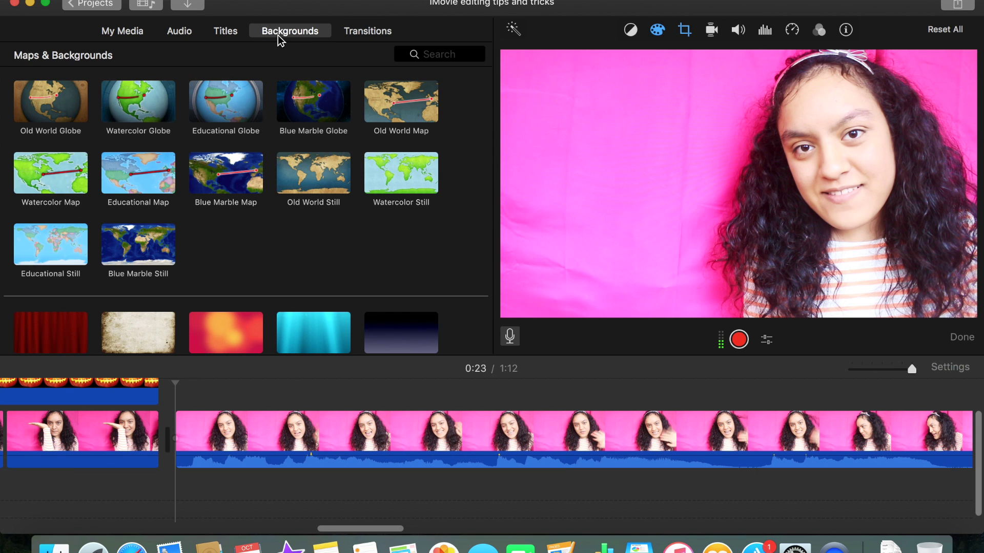
pyautogui.press('XF86AudioMute')
pyautogui.click(380, 29)
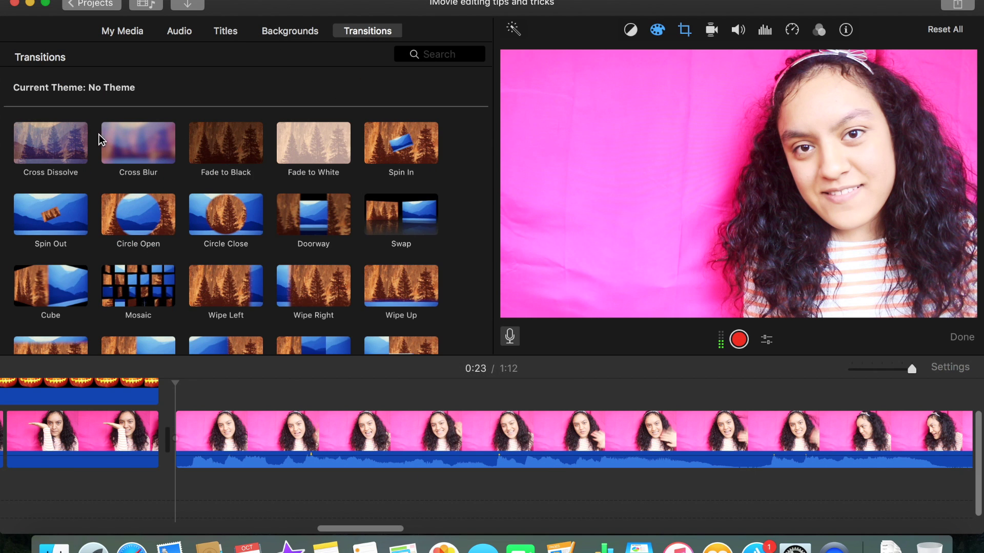
pyautogui.click(125, 142)
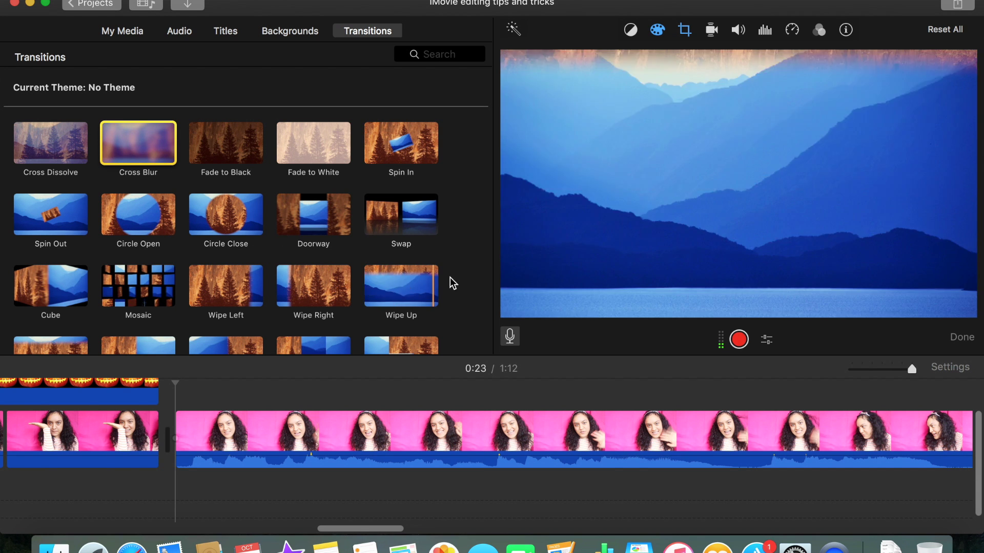
pyautogui.scroll(-5, 274, 288)
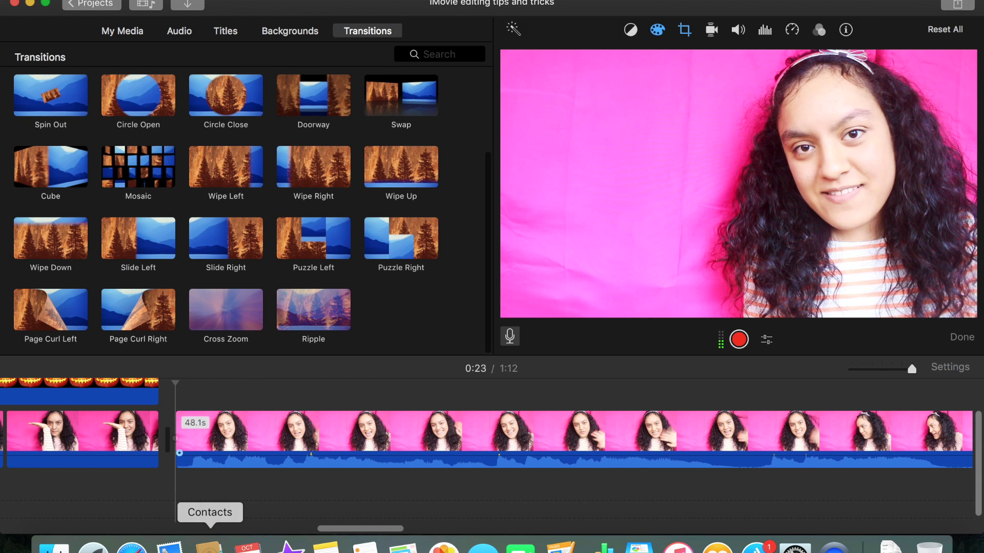
# Step: Switch to Safari, open the Halloween Transition Pack video on YouTube and show its share link
pyautogui.click(132, 547)
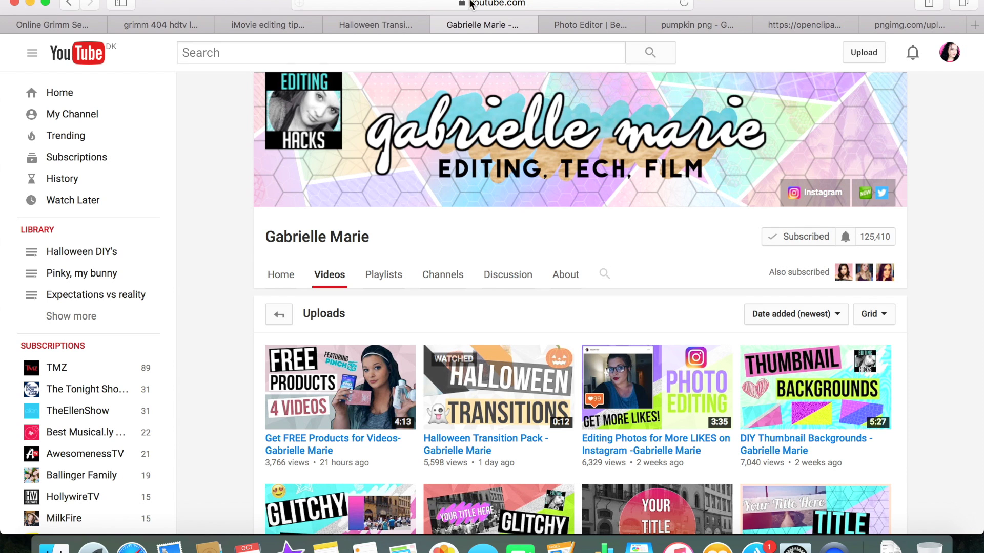
pyautogui.click(529, 24)
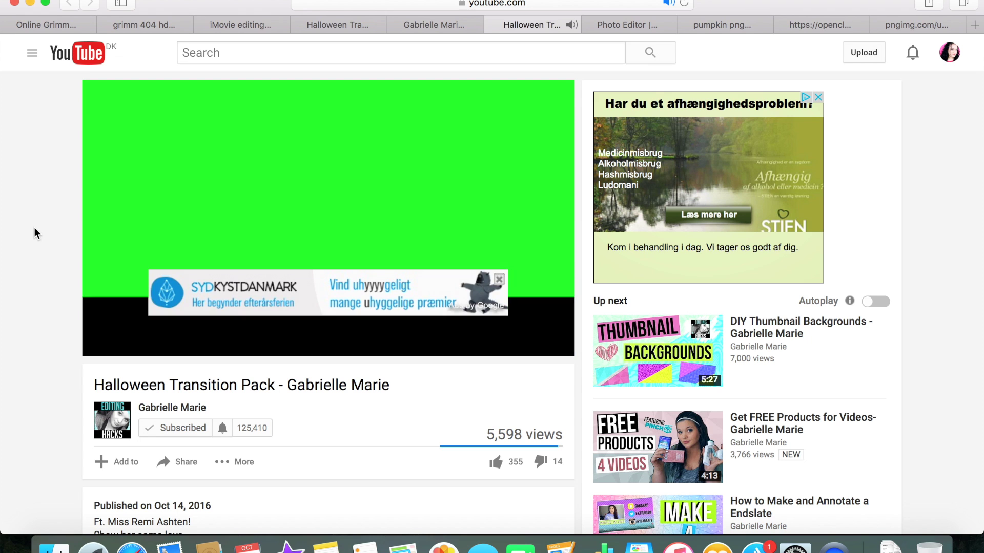
pyautogui.click(177, 462)
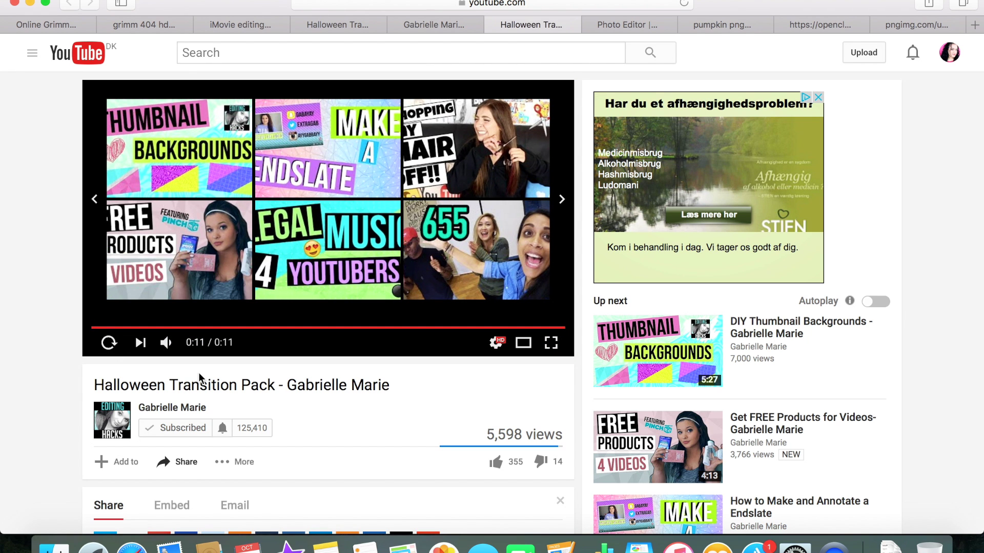
pyautogui.click(820, 24)
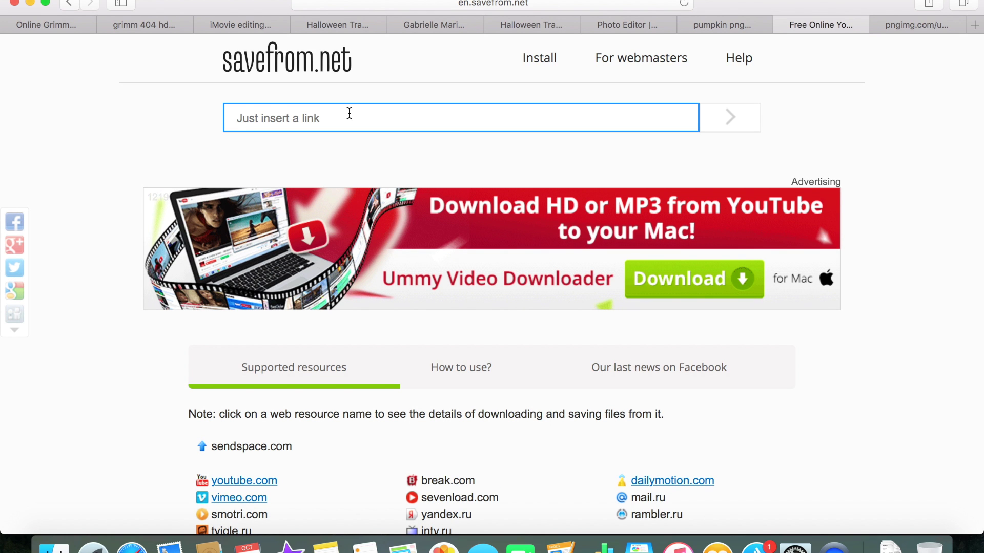
pyautogui.write('https://www.youtube.com/watch?v=N4x9DT22f4s')
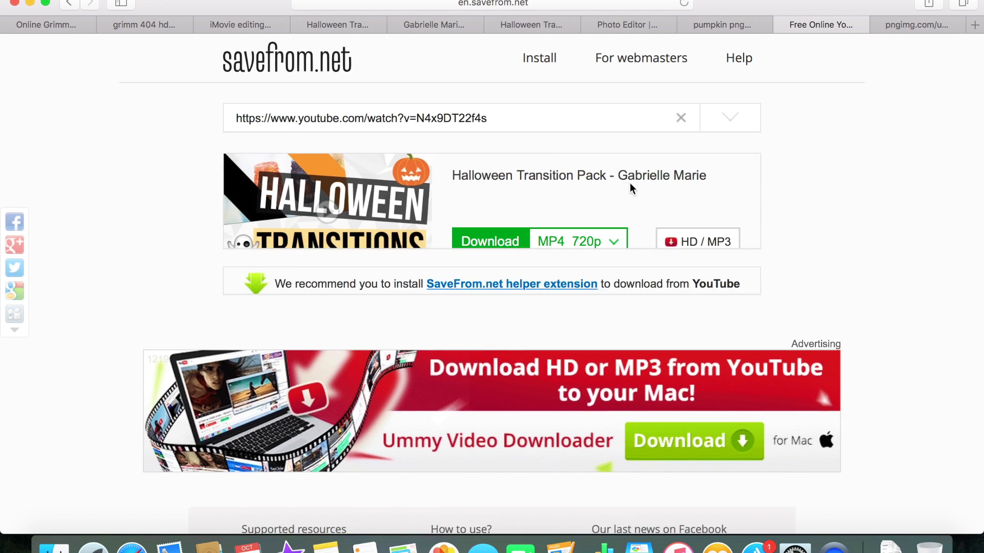
pyautogui.click(484, 251)
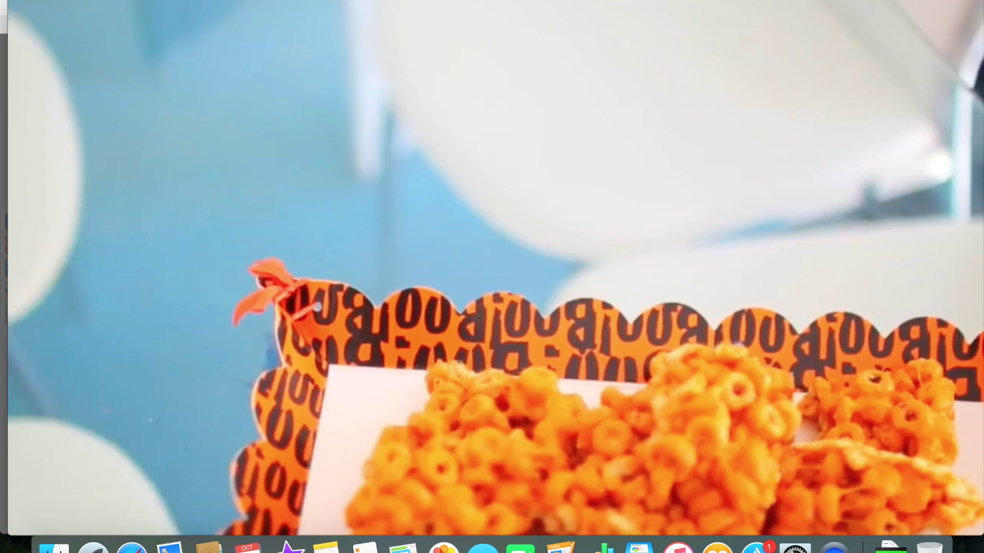
pyautogui.press('Escape')
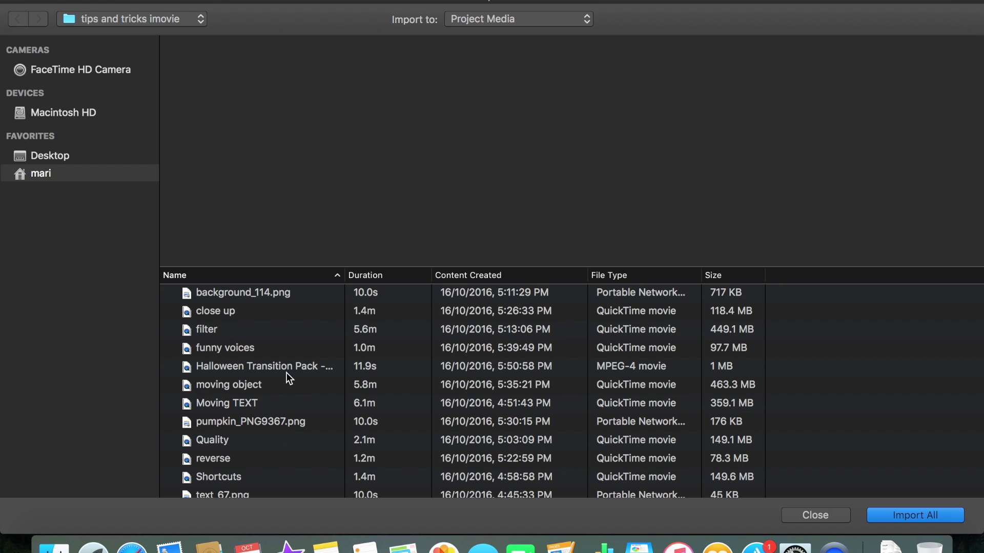
# Step: Import the Halloween Transition Pack video into the iMovie project media and place it above the main clip following the pumpkin section
pyautogui.click(284, 367)
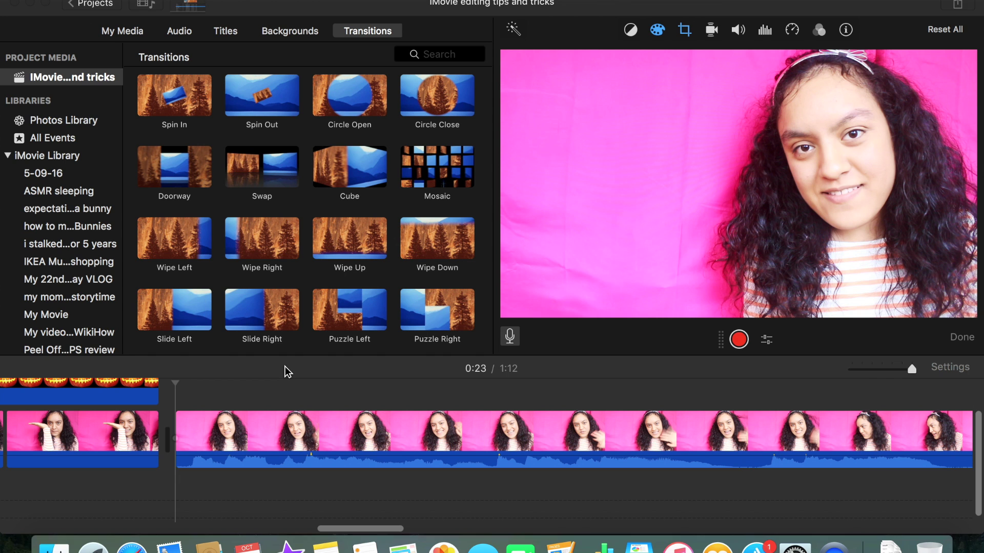
pyautogui.click(114, 32)
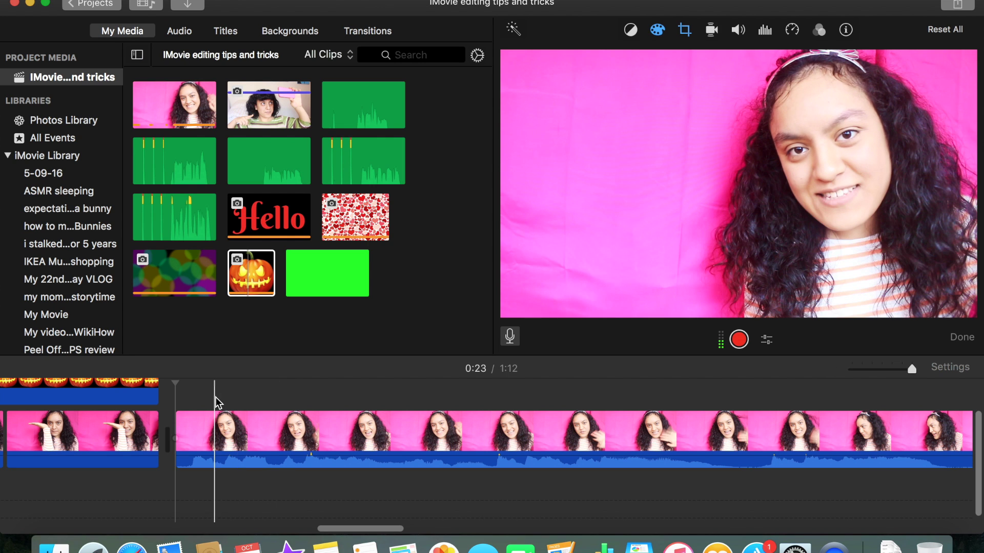
pyautogui.click(252, 288)
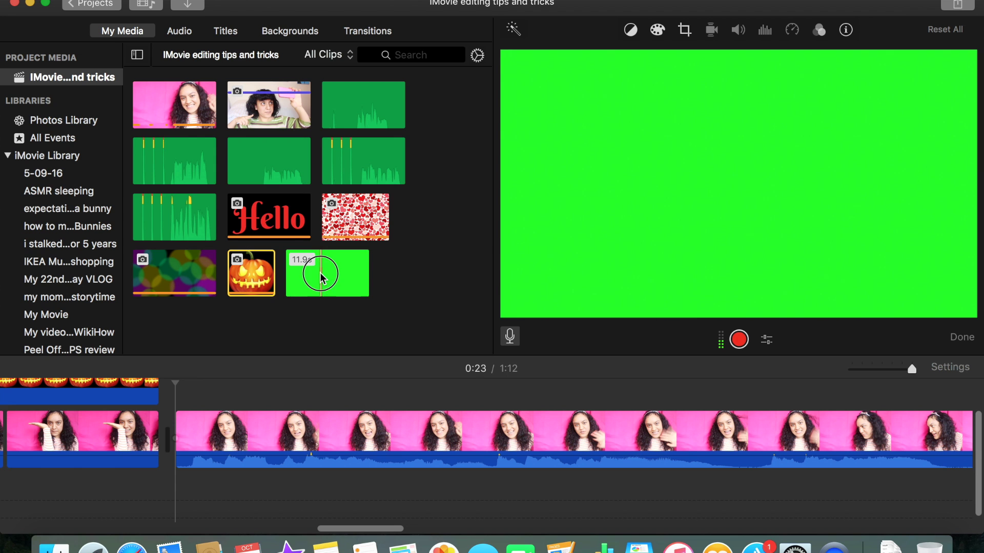
pyautogui.moveTo(321, 274); pyautogui.dragTo(286, 306)
pyautogui.moveTo(236, 361); pyautogui.dragTo(181, 385)
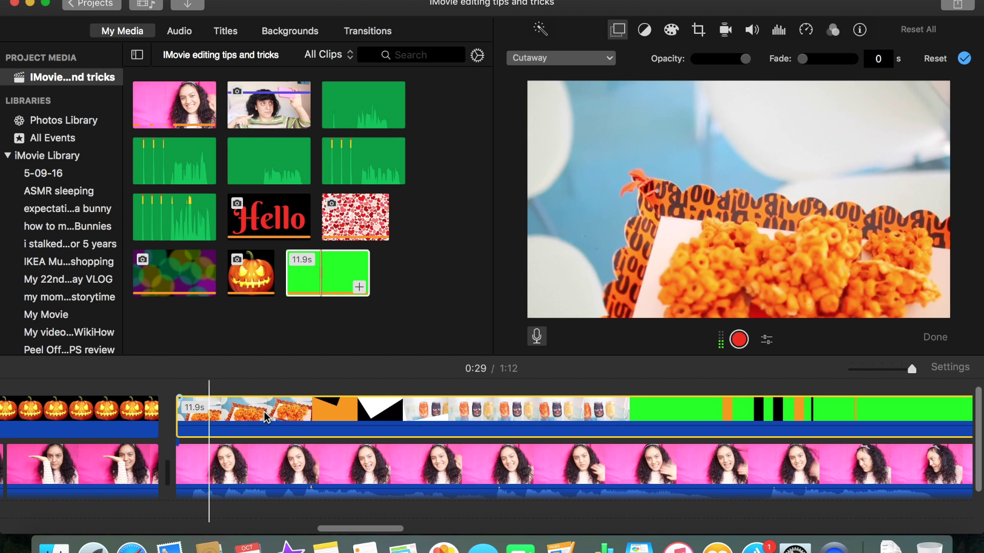
# Step: Cut off the opening sample footage of the transition pack clip and move the green-screen remainder to the main clip's start
pyautogui.click(418, 414)
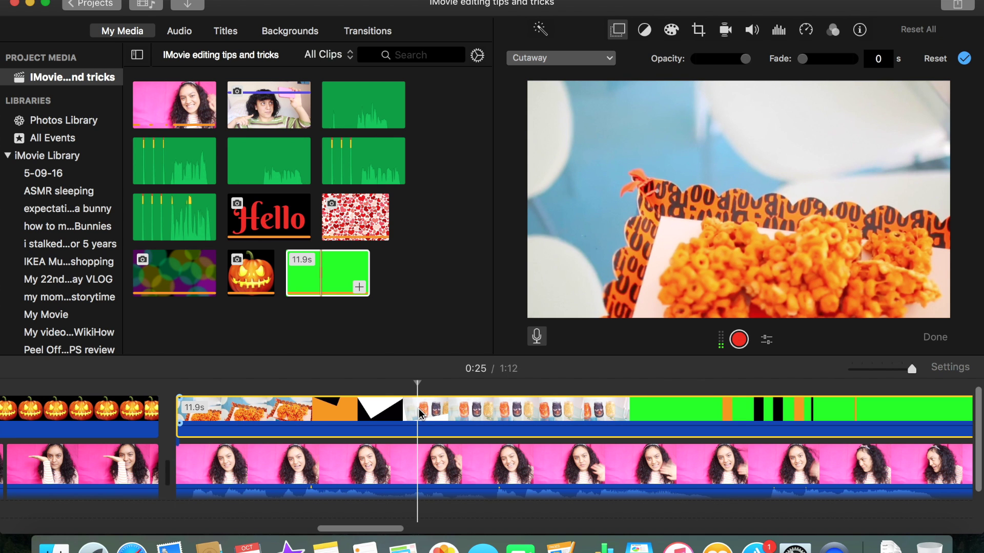
pyautogui.press('space')
pyautogui.click(591, 398)
pyautogui.press('Delete')
pyautogui.moveTo(414, 402); pyautogui.dragTo(236, 402)
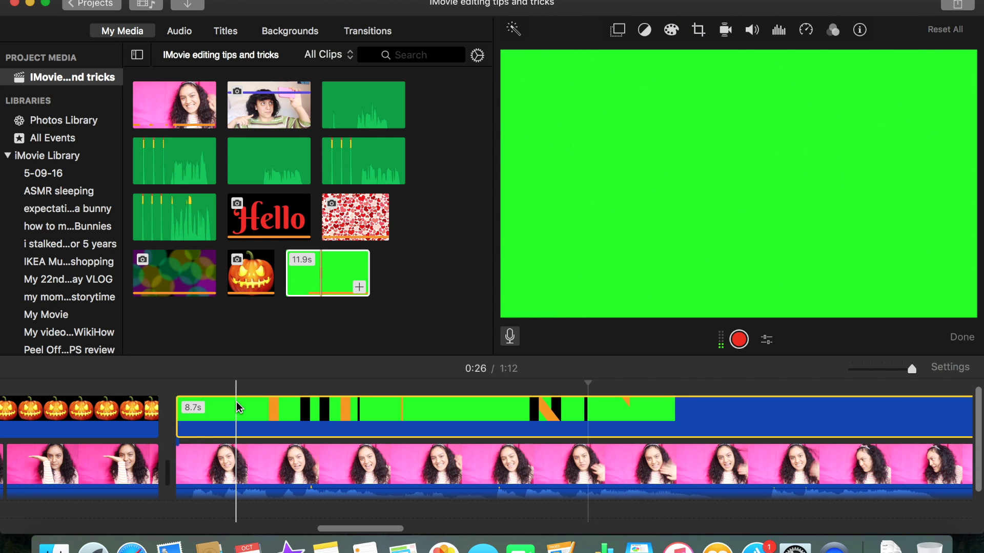
# Step: Change the transition pack clip's overlay mode to Green/Blue Screen
pyautogui.click(236, 402)
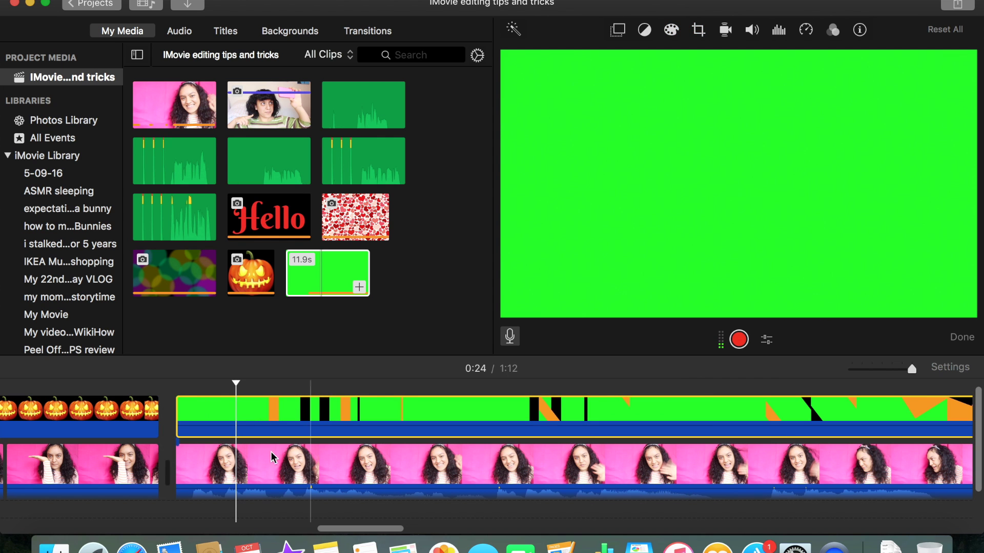
pyautogui.click(235, 414)
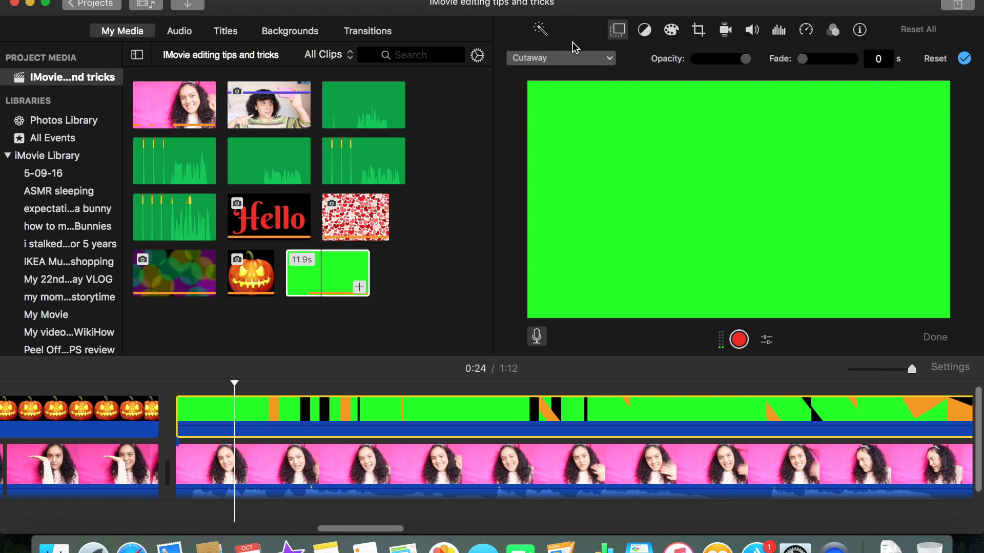
pyautogui.click(582, 62)
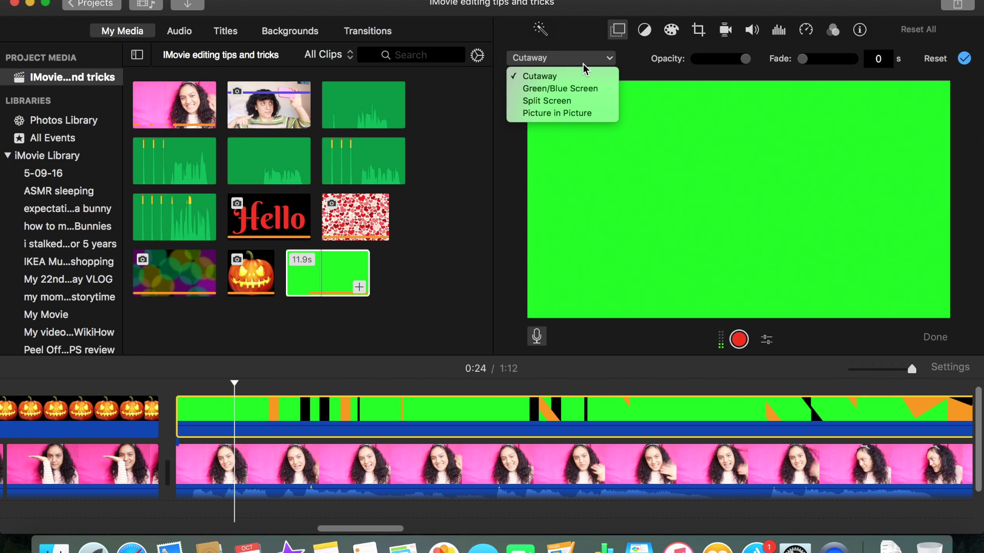
pyautogui.click(593, 89)
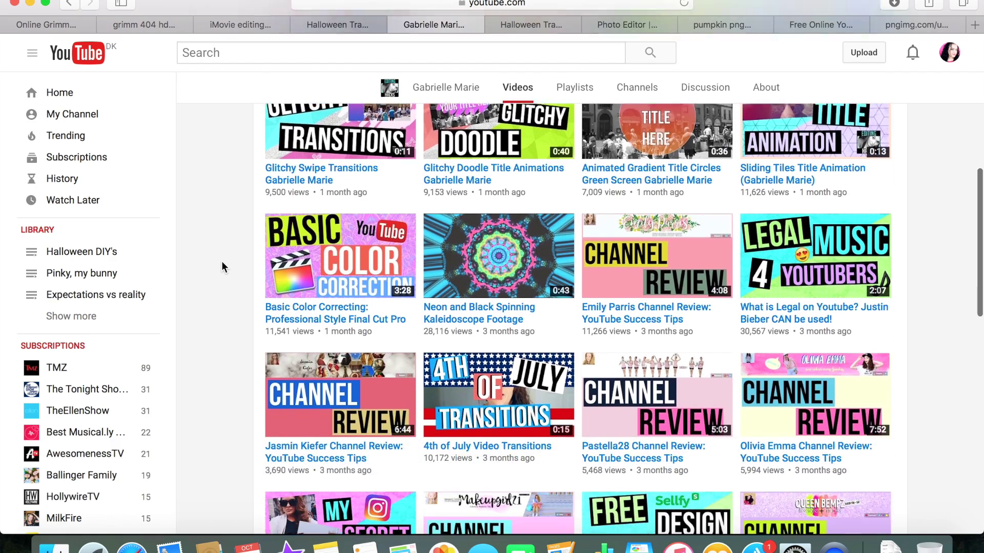
# Step: Browse the YouTube channel's uploaded videos for more transitions, title animations and overlays
pyautogui.scroll(-2, 221, 260)
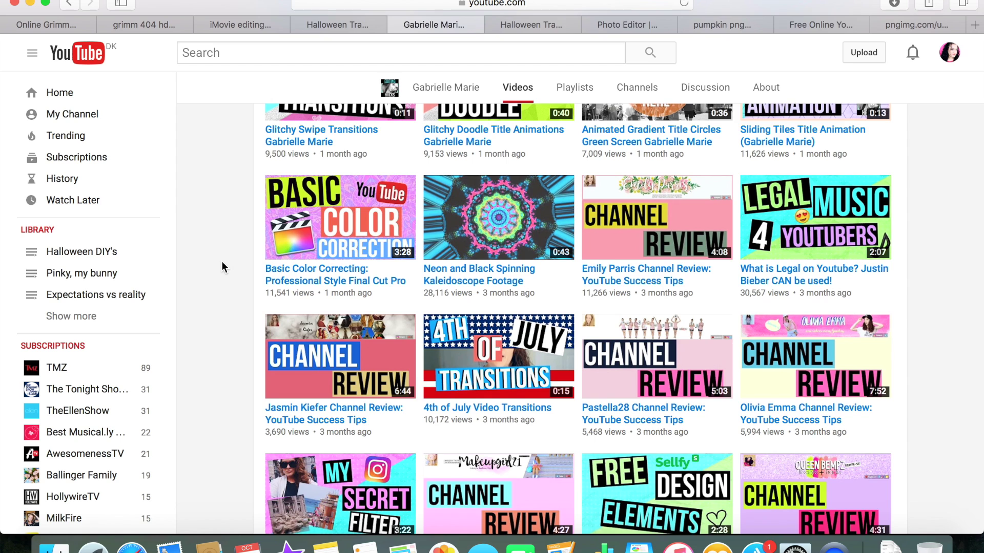
pyautogui.scroll(-1, 222, 261)
pyautogui.scroll(3, 221, 260)
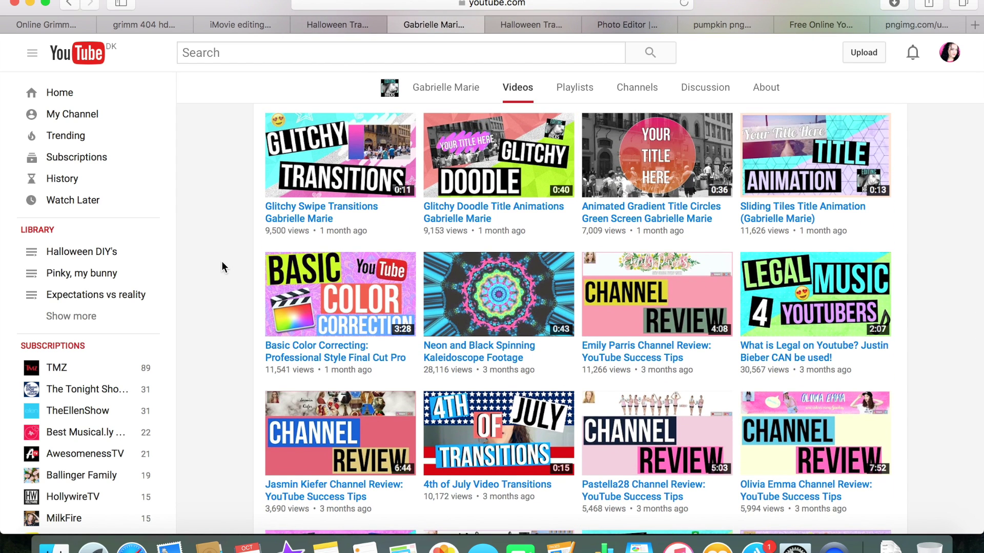
pyautogui.scroll(-10, 222, 262)
pyautogui.scroll(-2, 221, 260)
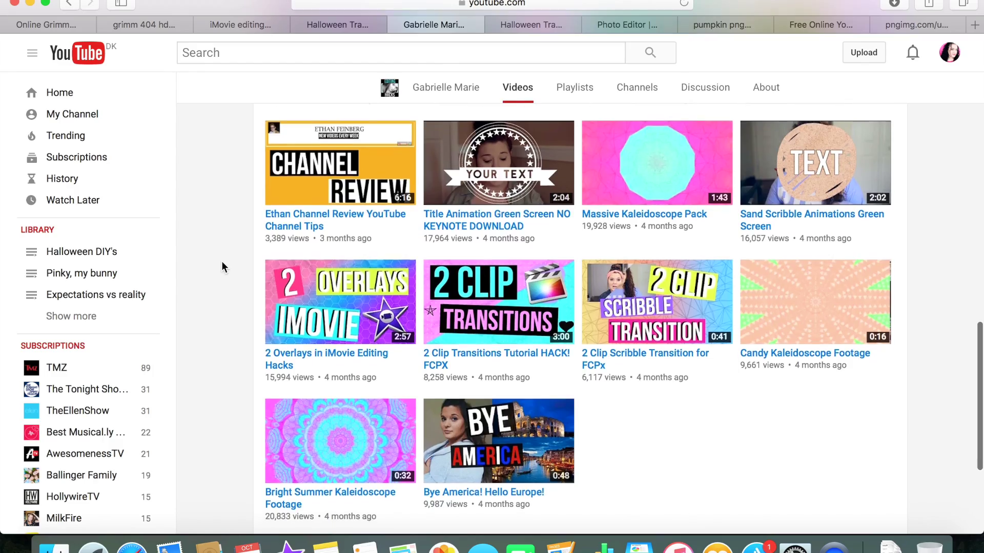
pyautogui.scroll(15, 221, 260)
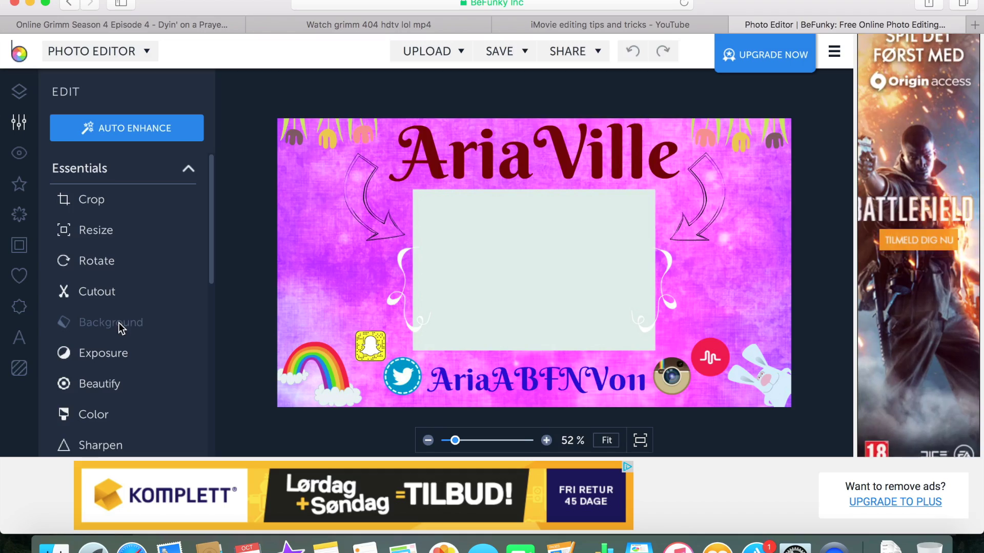
# Step: Switch to the BeFunky photo editor and apply a fully transparent background to the AriaVille image
pyautogui.click(121, 325)
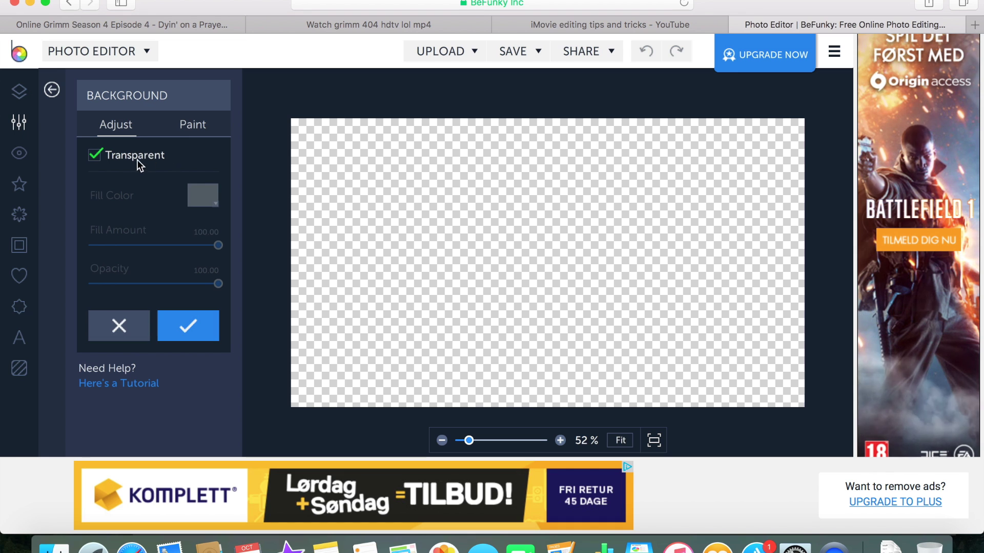
pyautogui.click(186, 321)
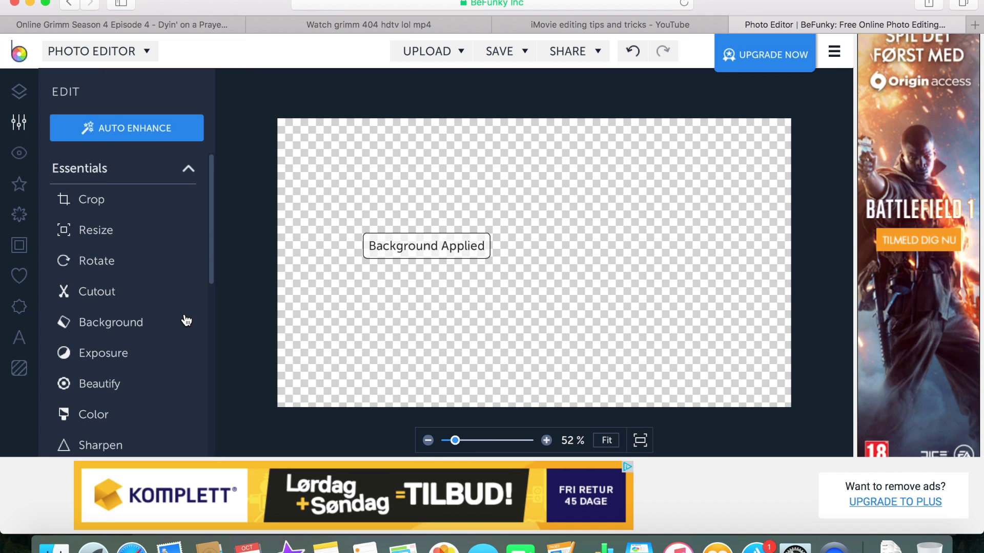
# Step: Add the text Hello in red Berkshire Swash to the blank canvas, with a transparent outline and transparent text background
pyautogui.click(102, 235)
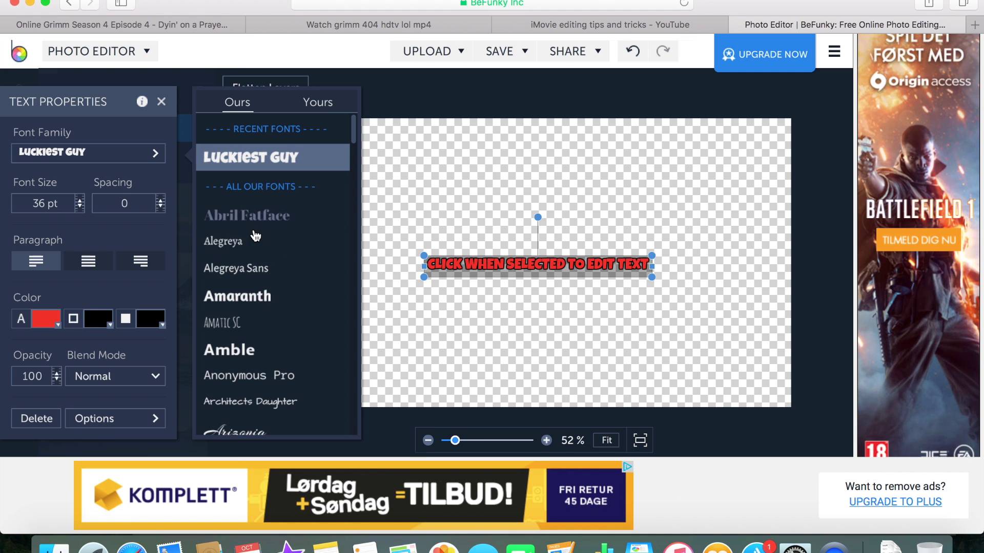
pyautogui.scroll(-5, 247, 352)
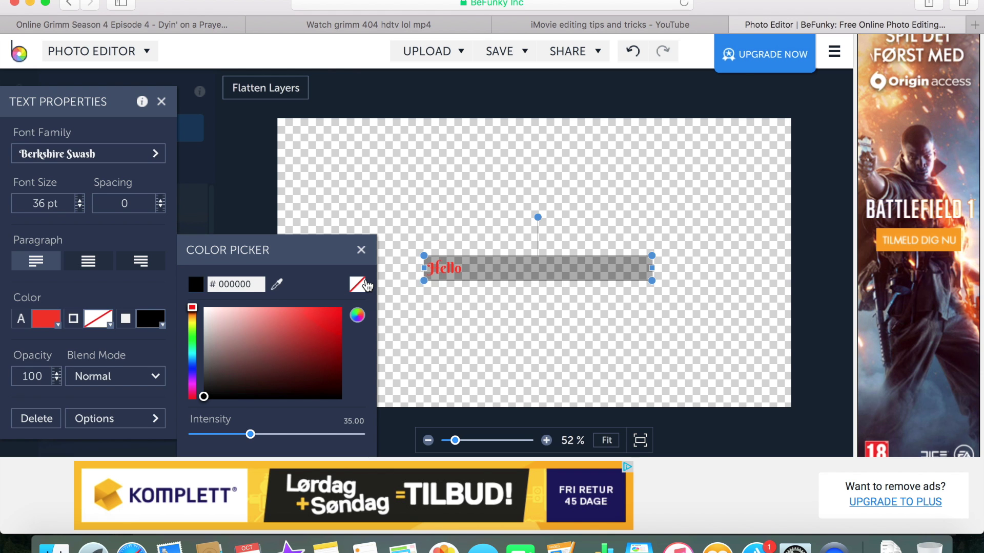
pyautogui.click(367, 286)
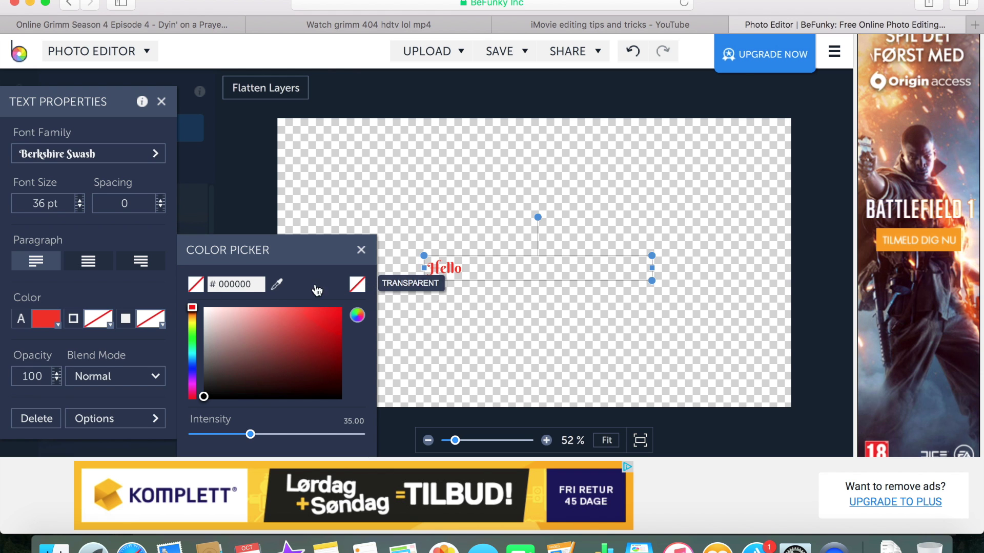
# Step: Enlarge the Hello text on the canvas and download the result as an image
pyautogui.click(116, 284)
pyautogui.click(83, 264)
pyautogui.moveTo(82, 203); pyautogui.dragTo(138, 15)
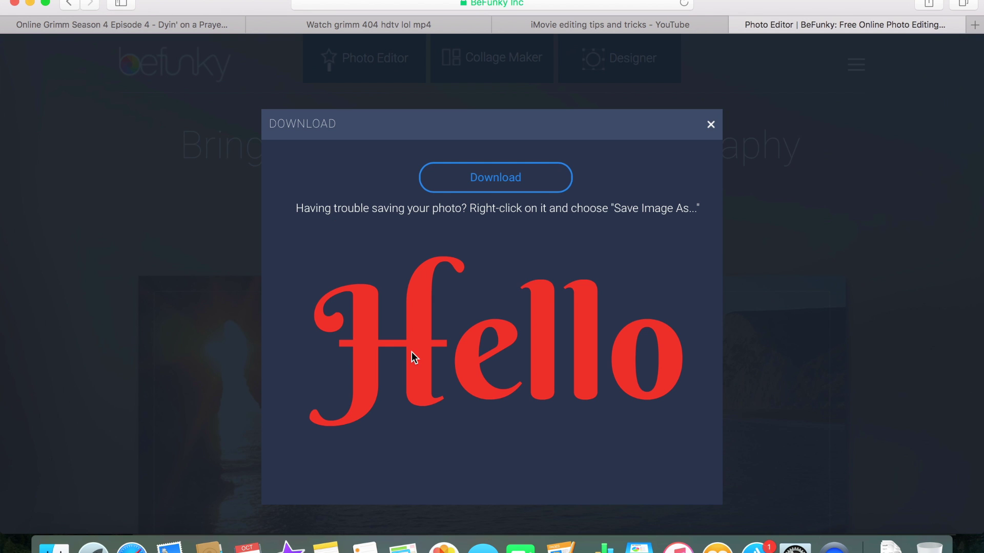
pyautogui.click(490, 179)
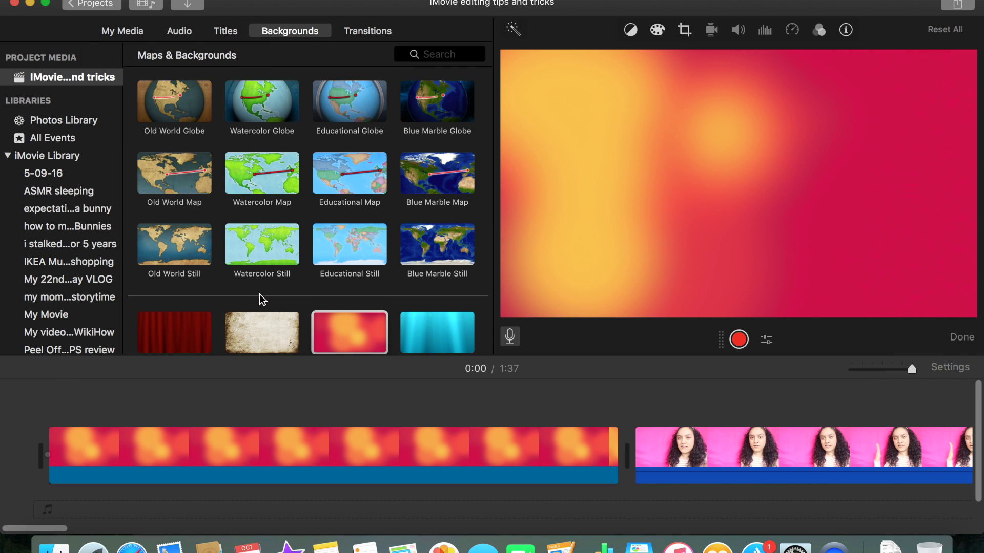
# Step: Switch to iMovie, place the Hello image above the opening background clip, and set its overlay mode to Picture in Picture
pyautogui.click(136, 30)
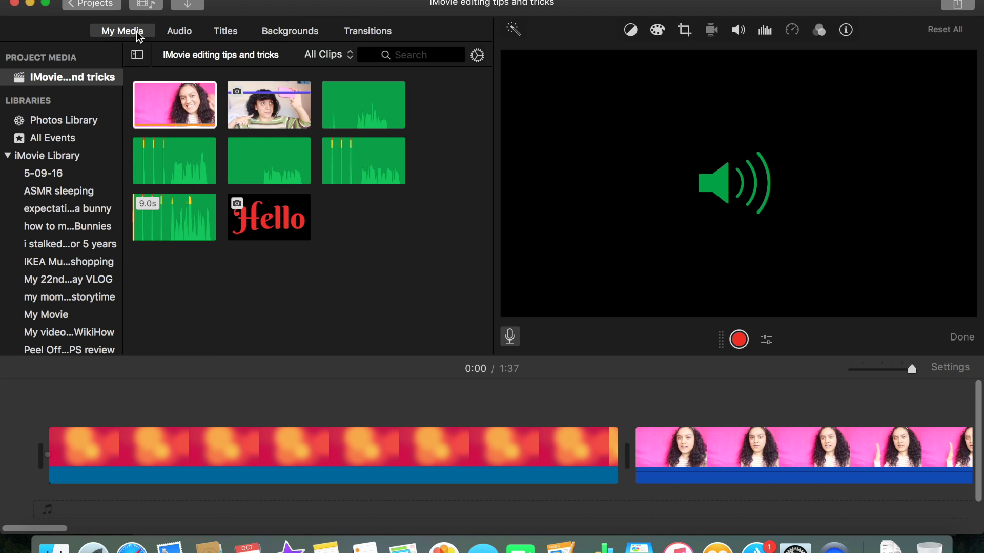
pyautogui.moveTo(269, 219); pyautogui.dragTo(47, 399)
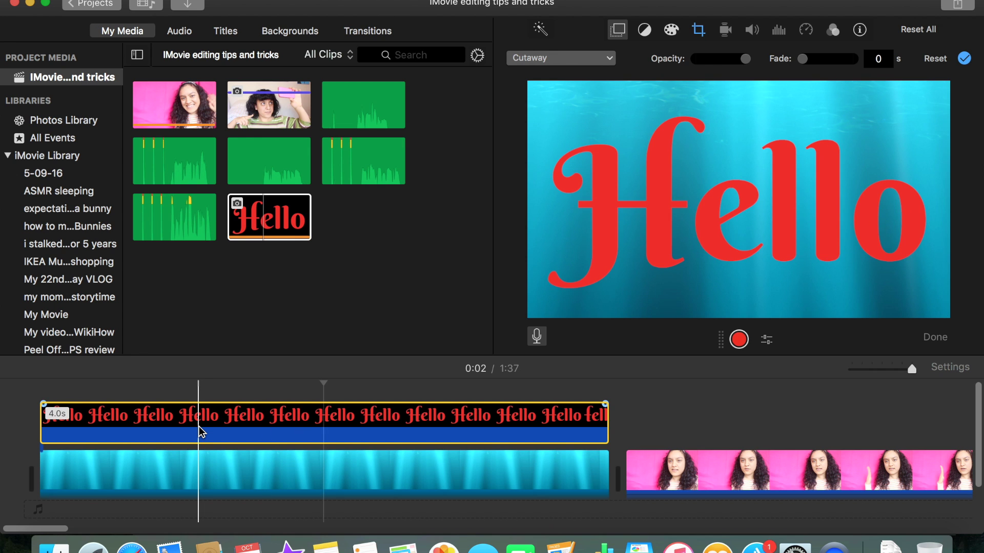
pyautogui.click(561, 58)
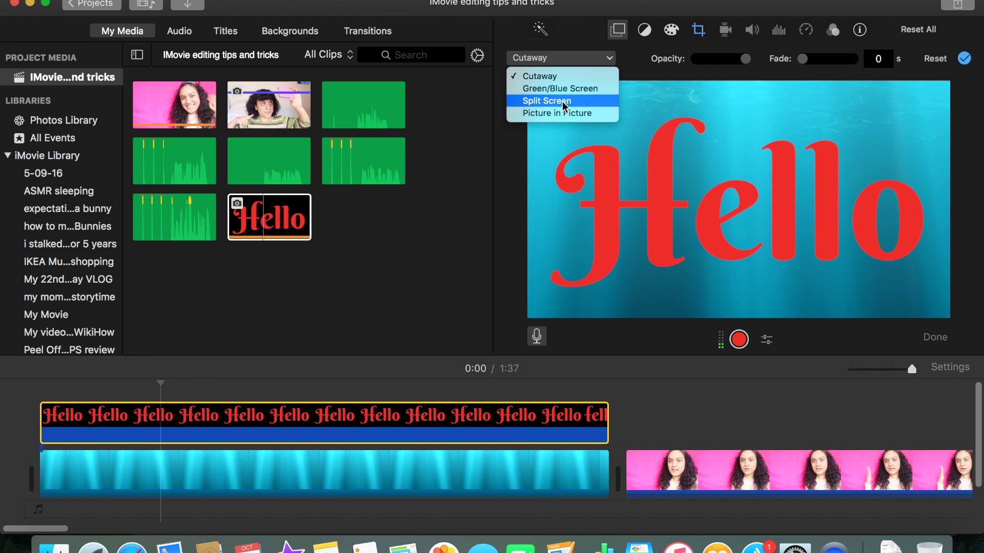
pyautogui.click(566, 114)
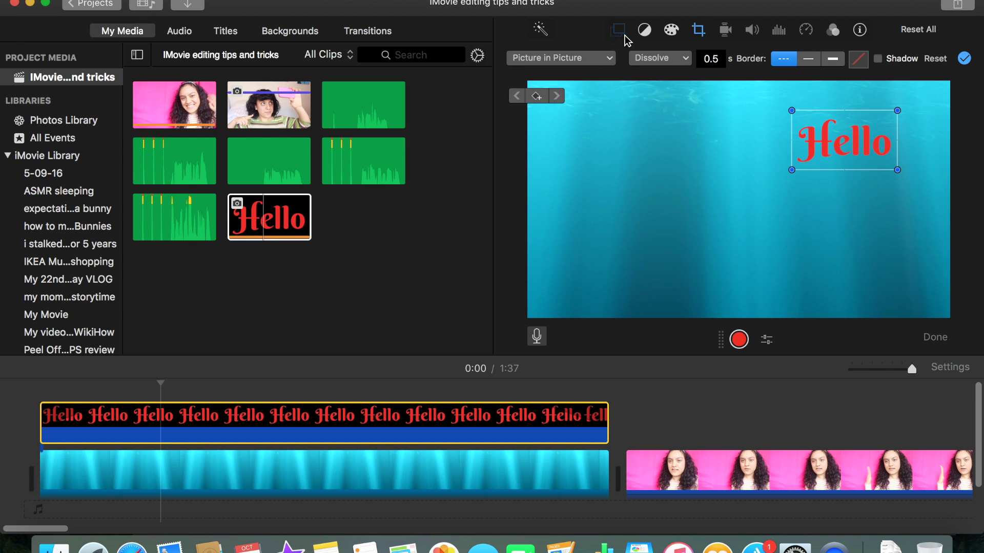
# Step: Set the Hello image's crop style to Fit and enlarge the picture-in-picture in the middle of the frame
pyautogui.click(698, 29)
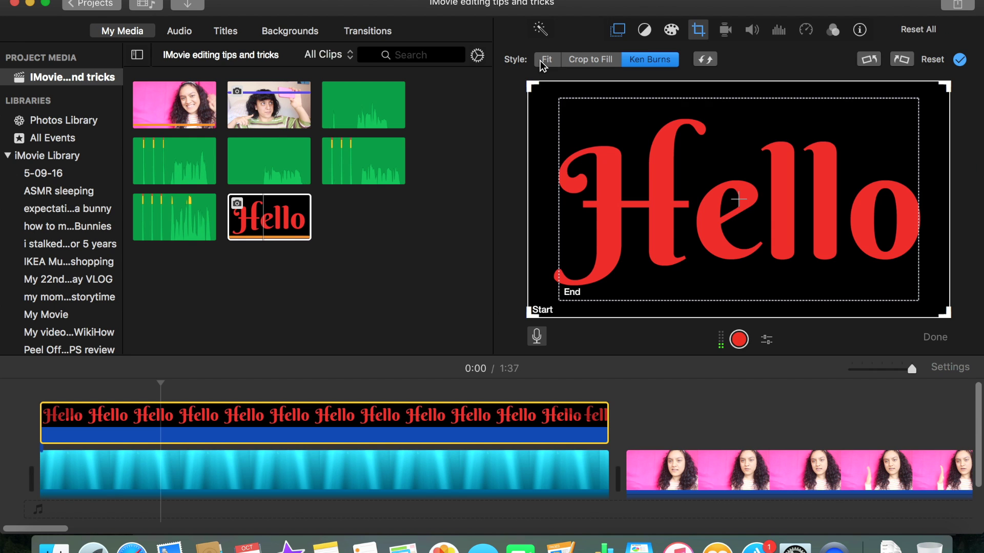
pyautogui.click(542, 59)
pyautogui.click(617, 32)
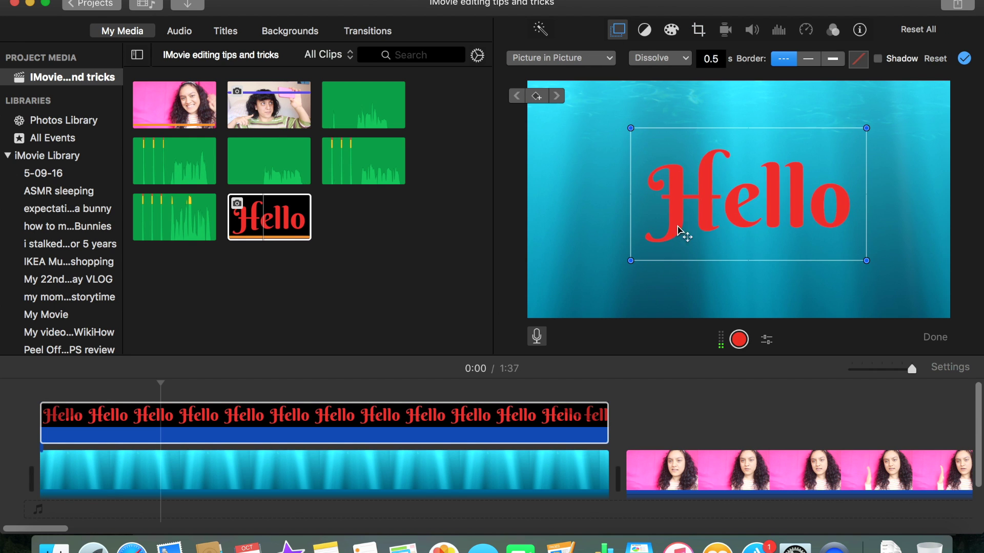
# Step: Animate the Hello overlay with keyframes, moving it toward the frame's upper-left corner at about 0:01, and preview the movement
pyautogui.press('\\')
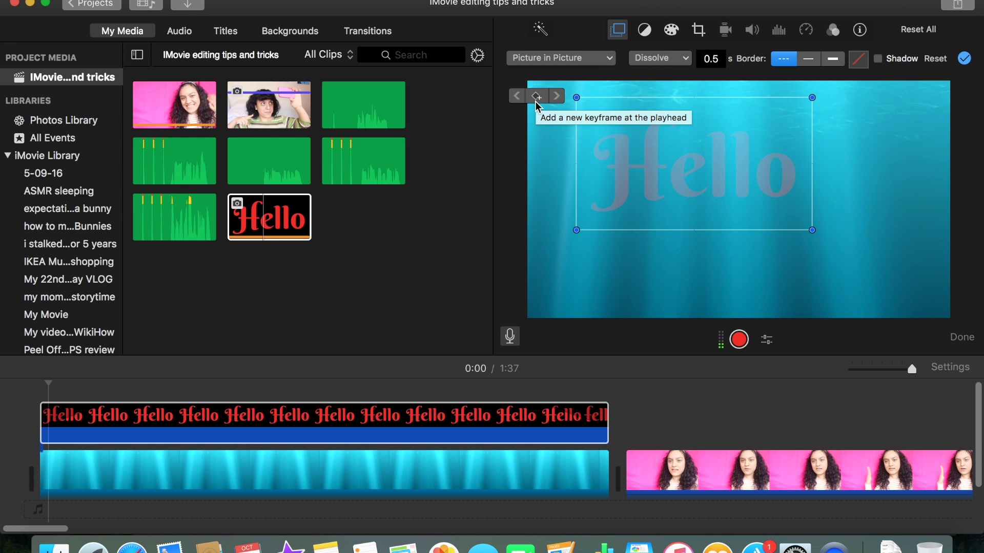
pyautogui.press('space')
pyautogui.click(651, 151)
pyautogui.moveTo(651, 151); pyautogui.dragTo(598, 128)
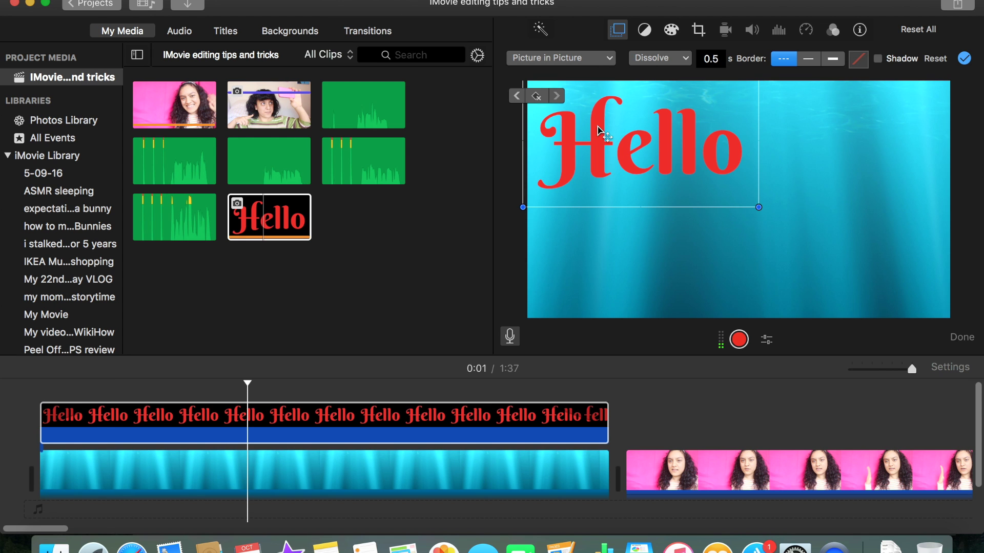
pyautogui.press('space')
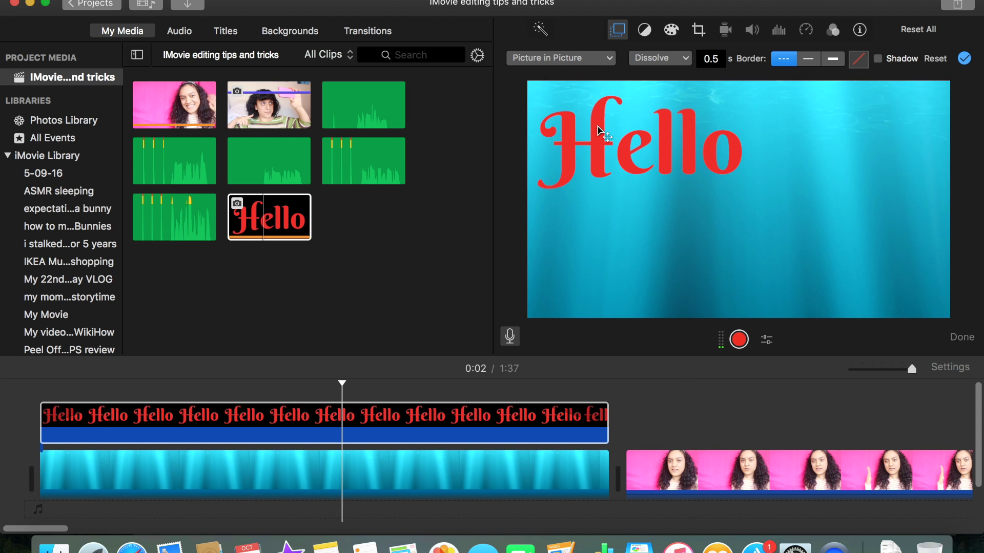
pyautogui.click(601, 131)
pyautogui.click(5, 446)
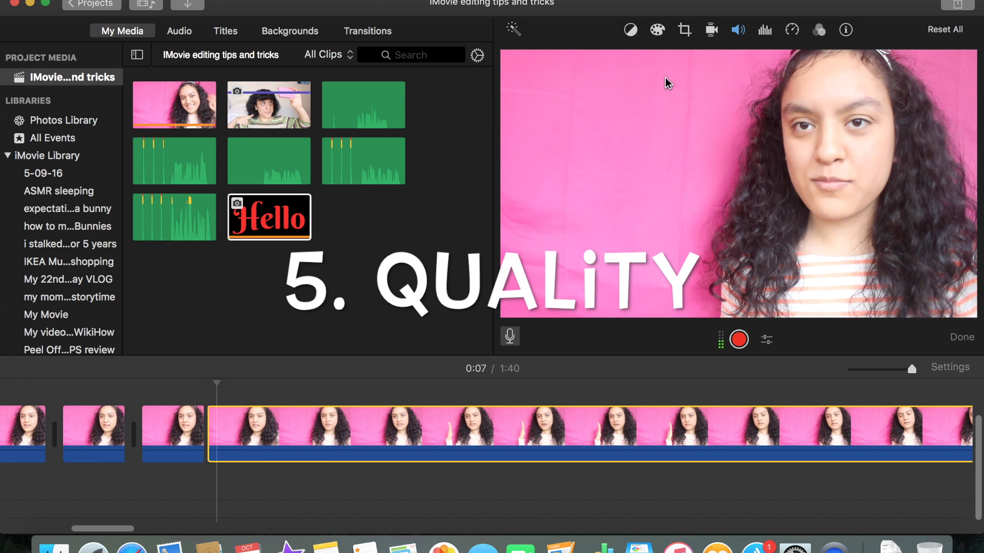
# Step: Open color correction for the selected pink-background clip and raise its saturation slightly
pyautogui.click(657, 29)
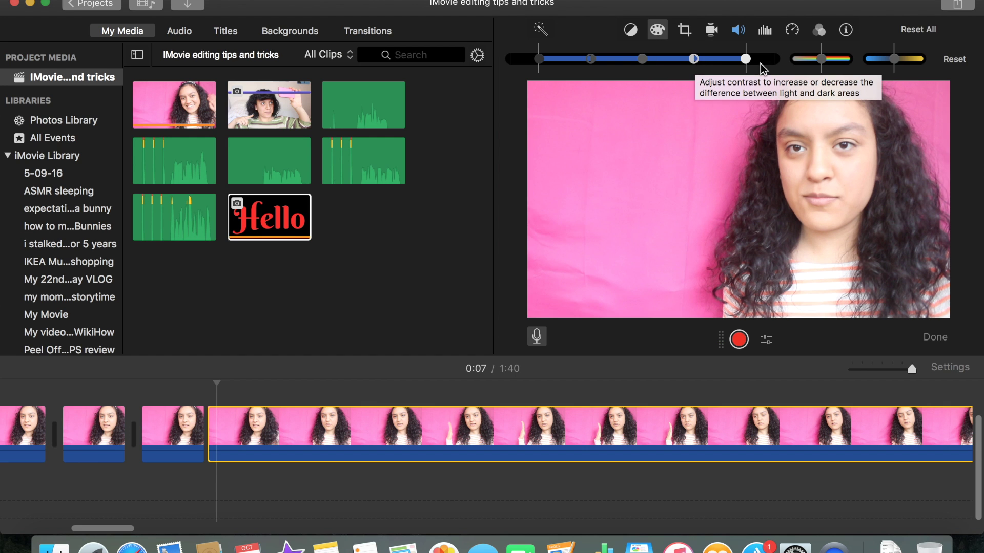
pyautogui.moveTo(822, 59); pyautogui.dragTo(832, 66)
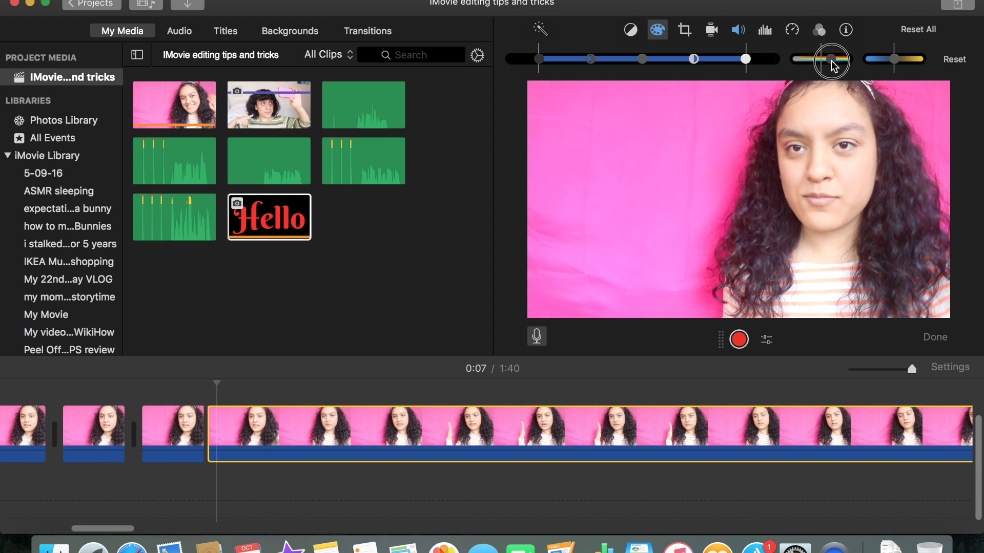
pyautogui.moveTo(833, 66); pyautogui.dragTo(831, 66)
# Step: Shift the clip's color temperature slightly cooler and increase its contrast a little
pyautogui.click(893, 60)
pyautogui.moveTo(894, 66); pyautogui.dragTo(891, 63)
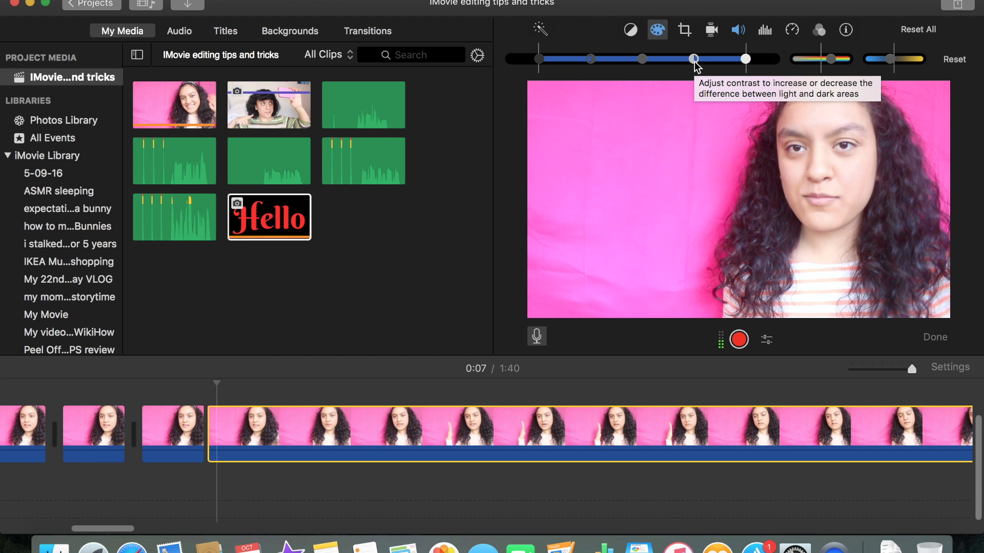
pyautogui.moveTo(695, 62); pyautogui.dragTo(697, 64)
pyautogui.moveTo(701, 66); pyautogui.dragTo(703, 66)
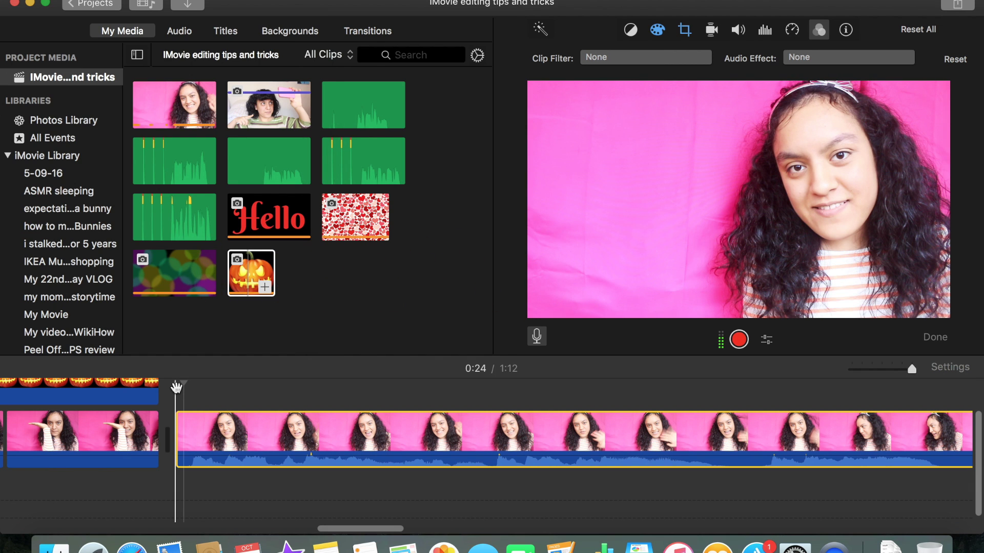
# Step: Play the start of the clip following the pumpkin section and examine the audio effects available for it
pyautogui.click(177, 393)
pyautogui.press('XF86AudioMute')
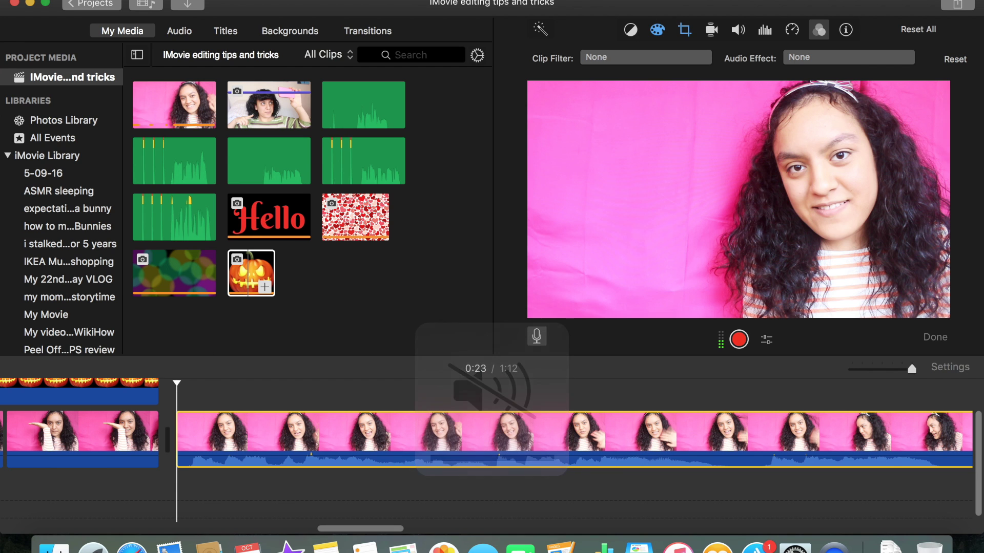
pyautogui.click(180, 399)
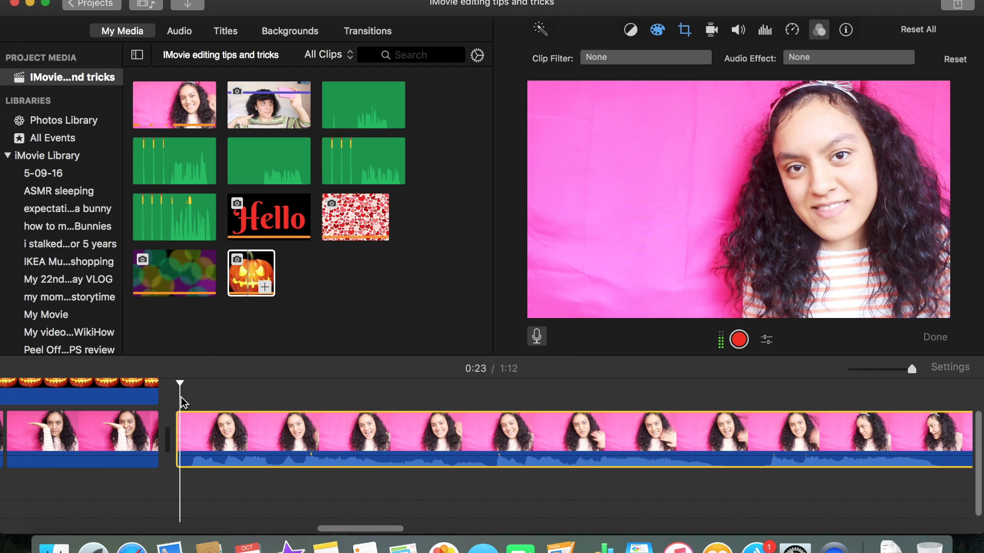
pyautogui.press('space')
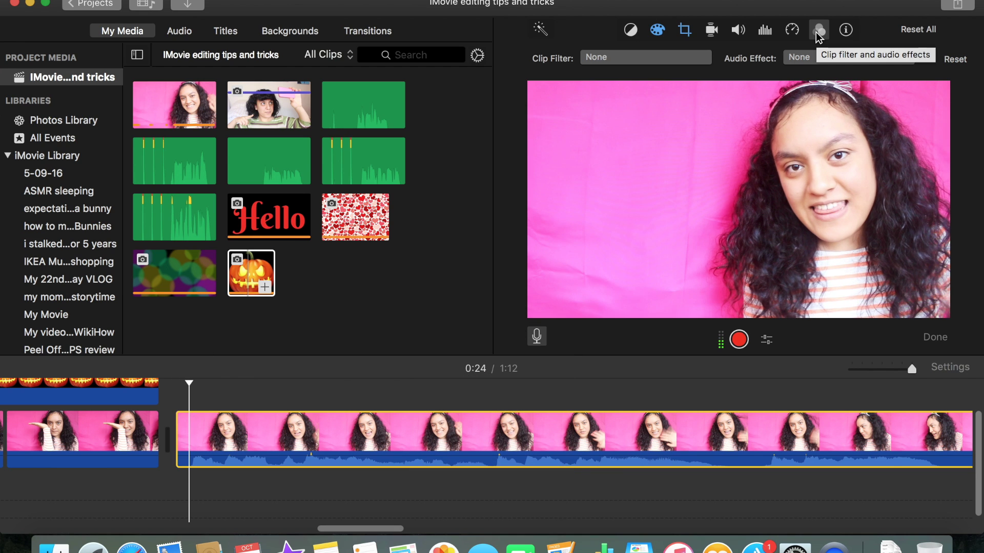
pyautogui.click(806, 57)
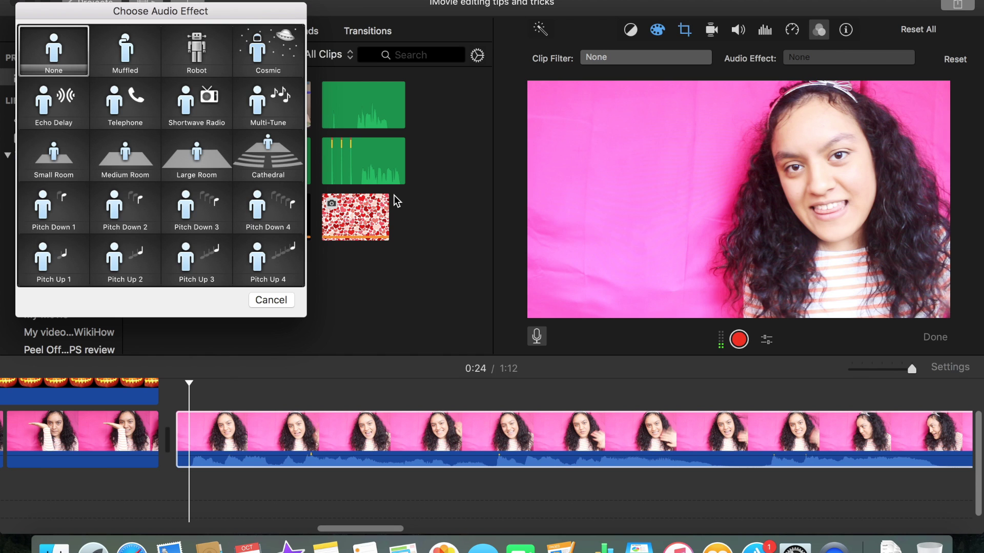
pyautogui.press('XF86AudioRaiseVolume')
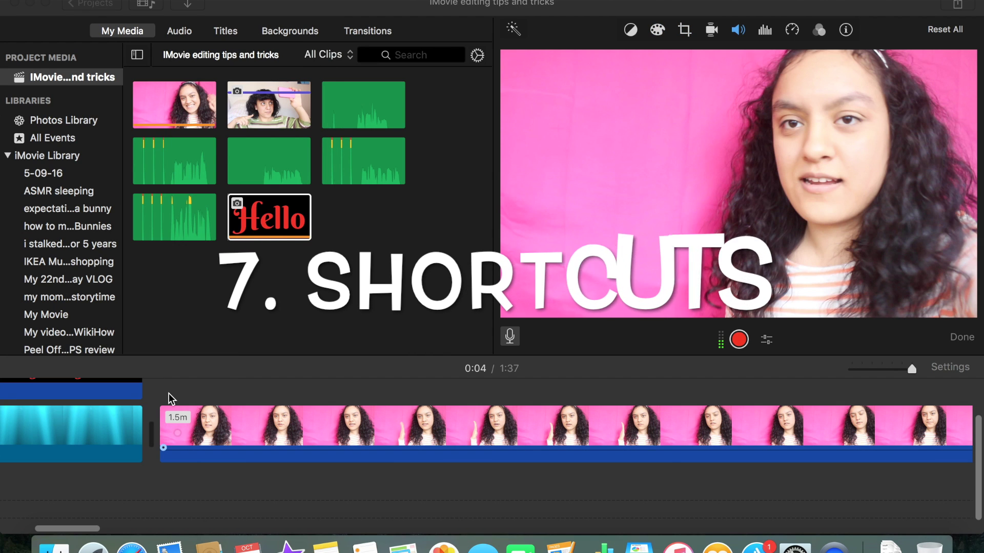
# Step: Split the pink-background clip at about 0:04, just after its start, and copy the short opening piece
pyautogui.click(213, 388)
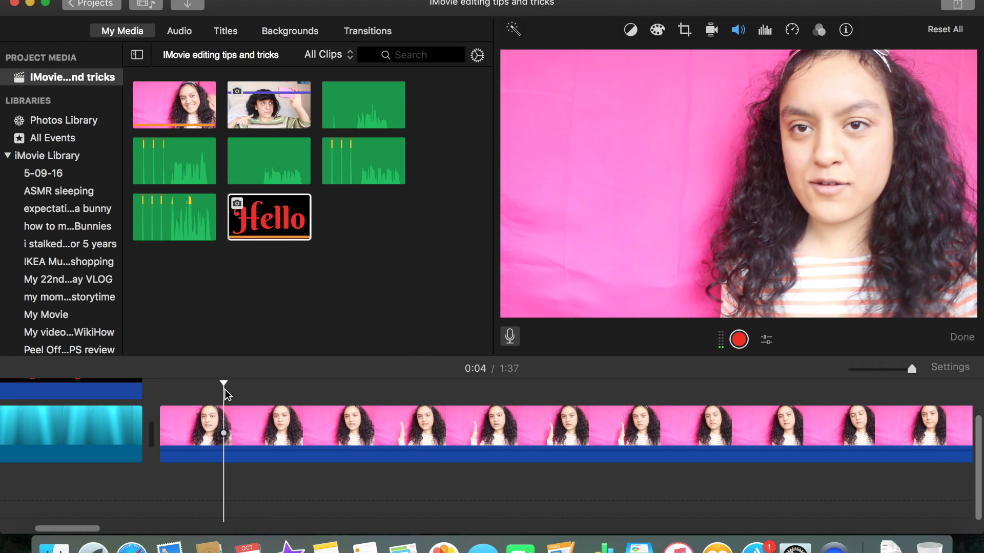
pyautogui.press('super+b')
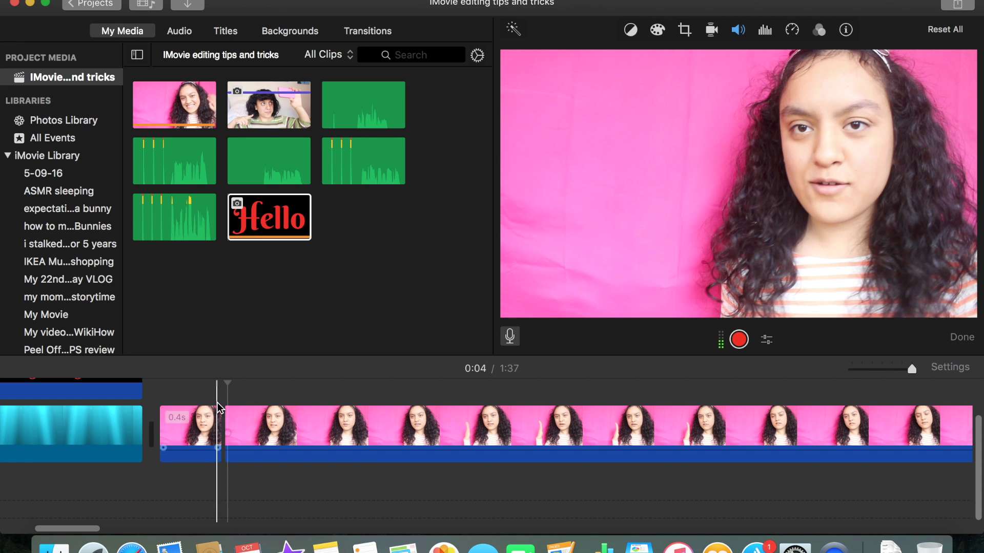
pyautogui.click(192, 425)
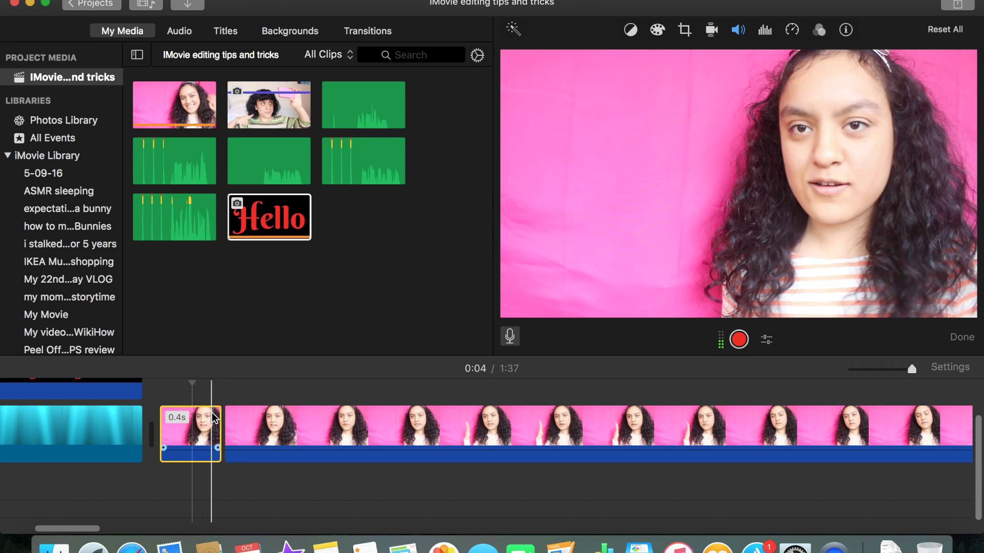
# Step: Paste the copied short piece repeatedly at the cut so the opening moment plays several times in a row
pyautogui.click(223, 388)
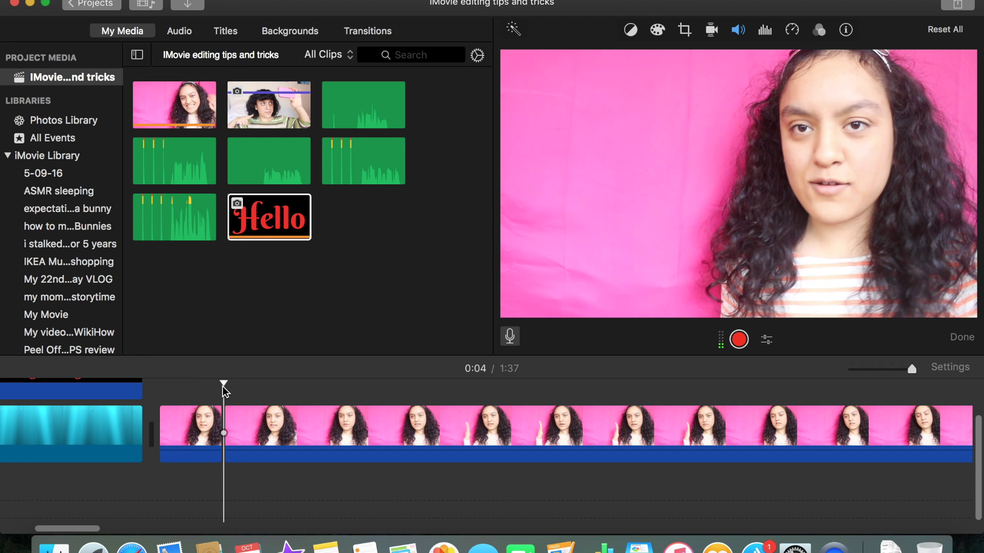
pyautogui.press('super+v')
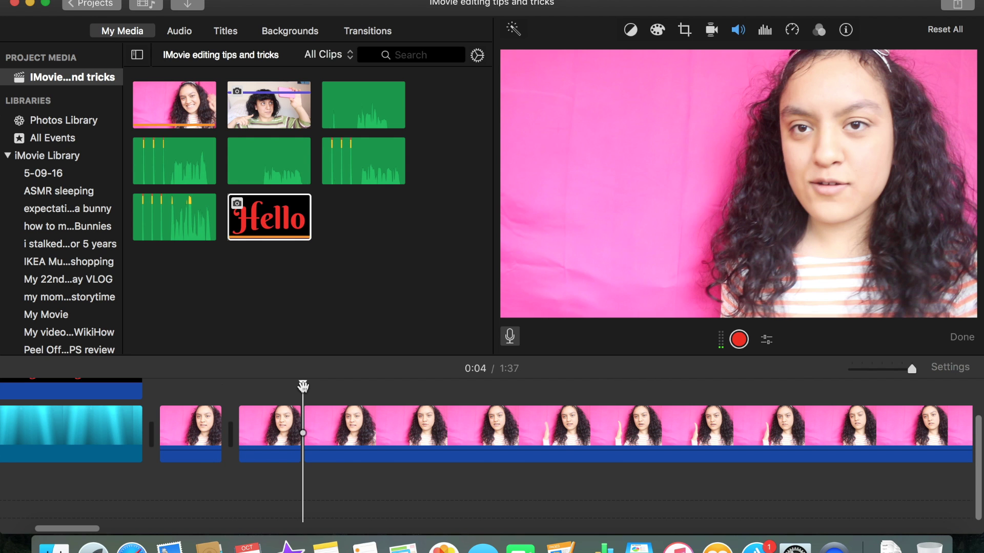
pyautogui.press('super+v')
pyautogui.press('super+v')
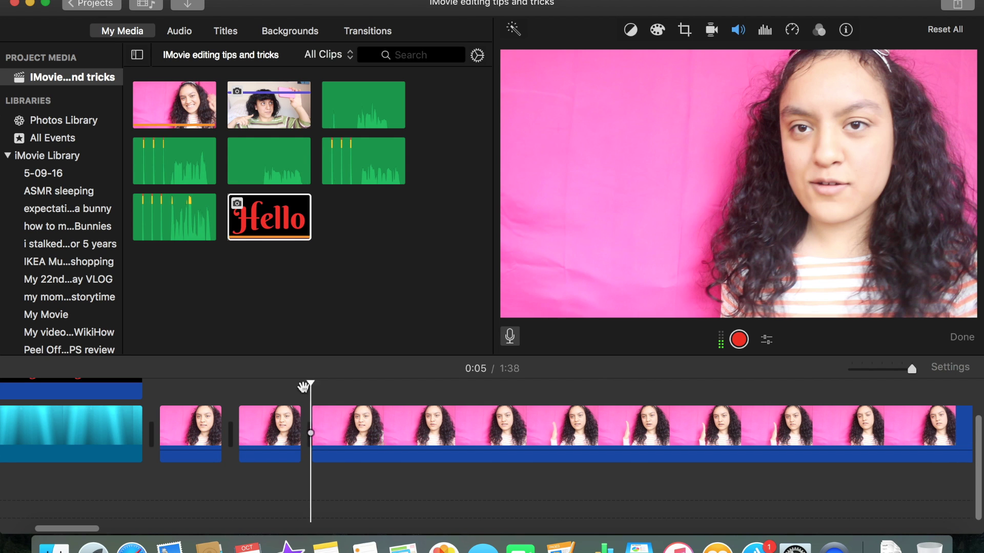
pyautogui.press('super+v')
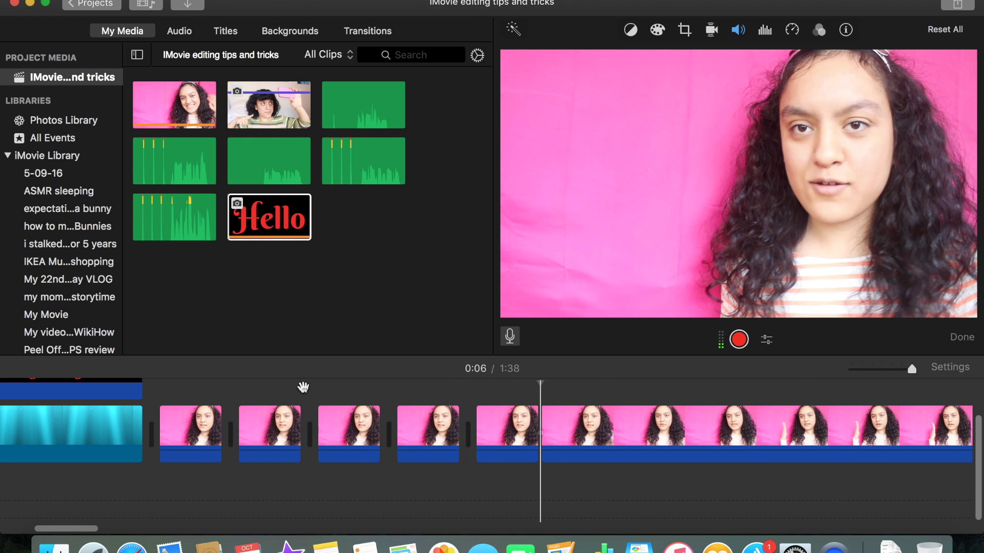
pyautogui.press('super+v')
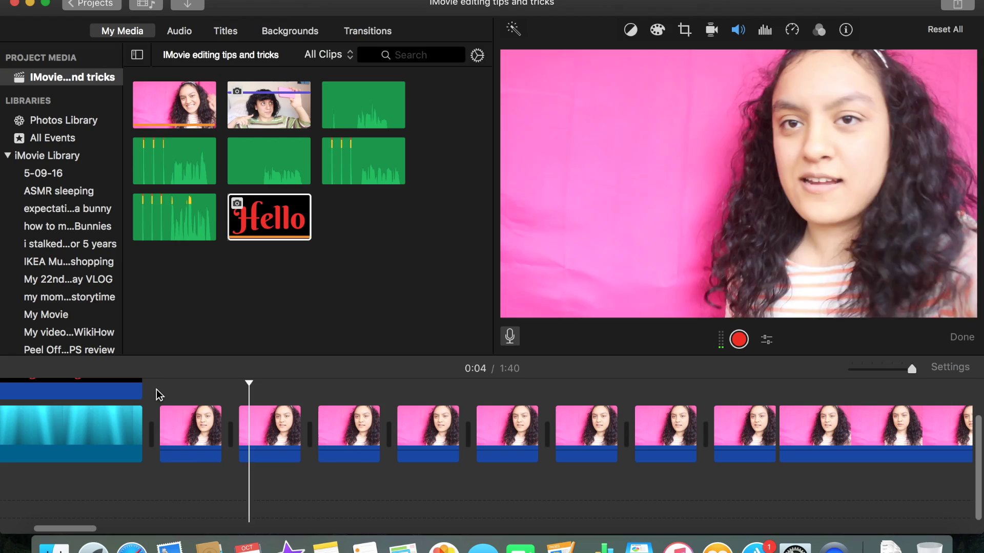
# Step: Play the run of repeated short pieces from its beginning, right after the Hello section
pyautogui.click(156, 389)
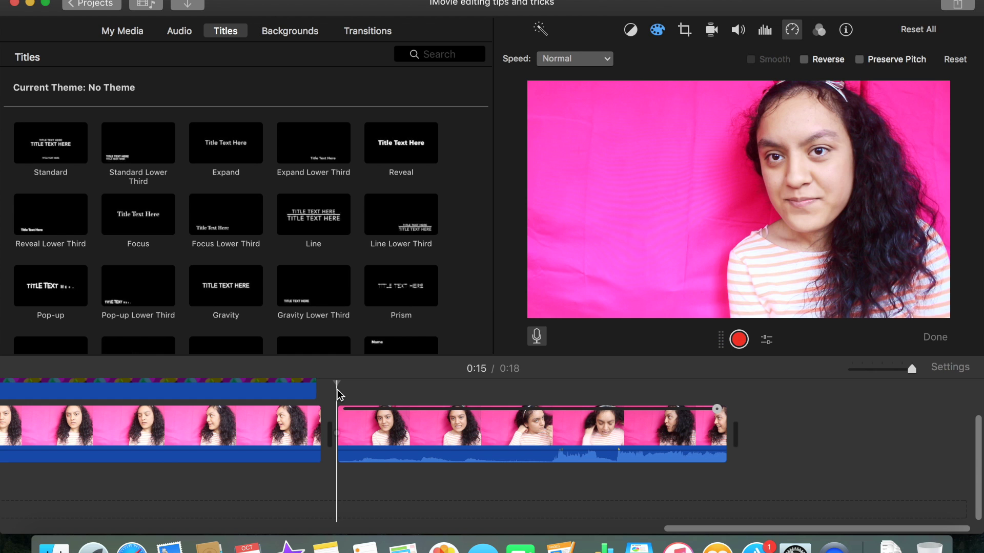
# Step: Reverse the last pink-background clip at 0:15 and play it from its start
pyautogui.click(355, 415)
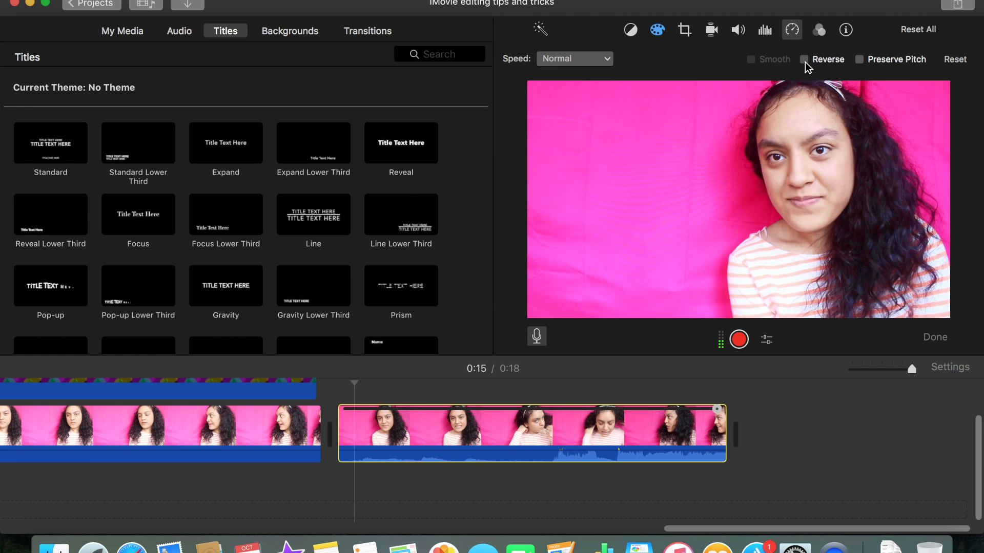
pyautogui.click(805, 63)
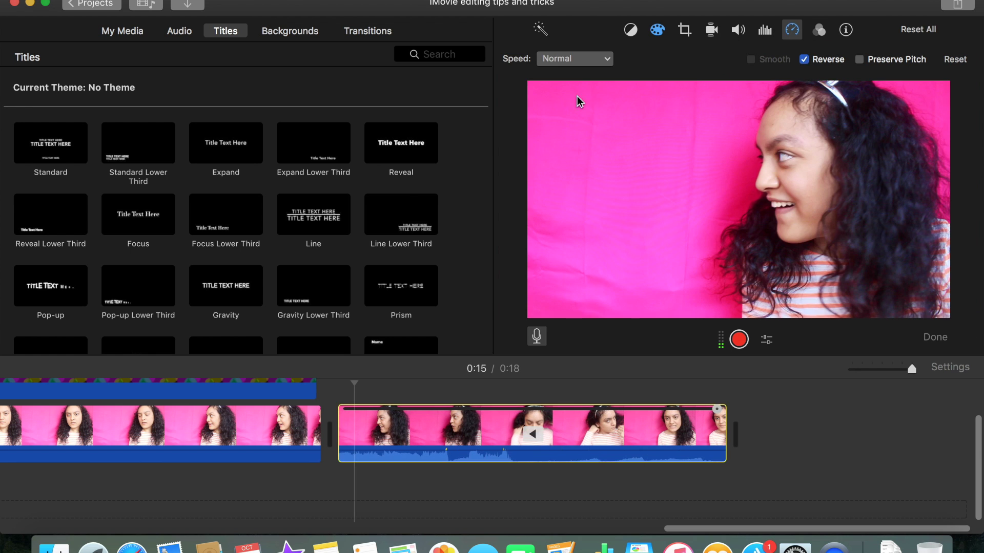
pyautogui.click(337, 386)
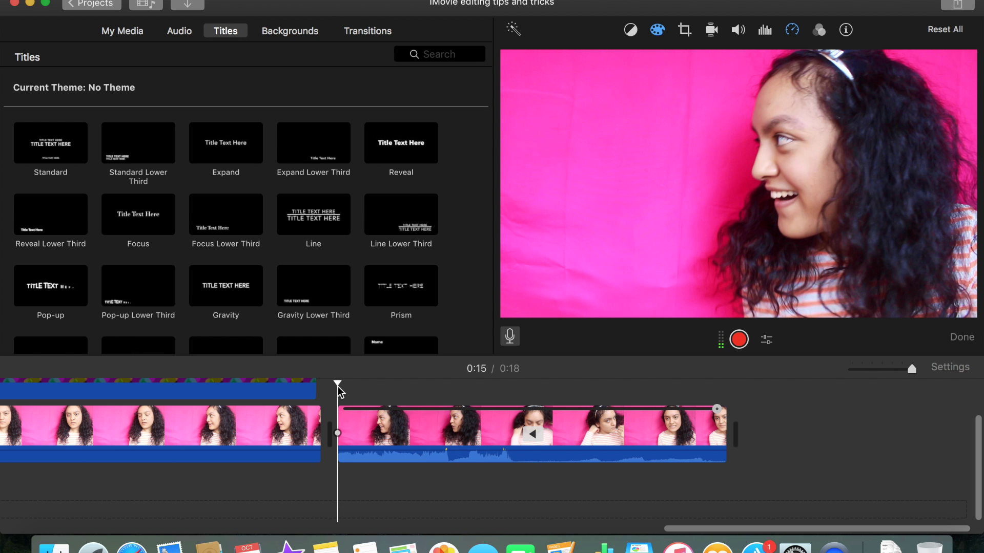
pyautogui.press('space')
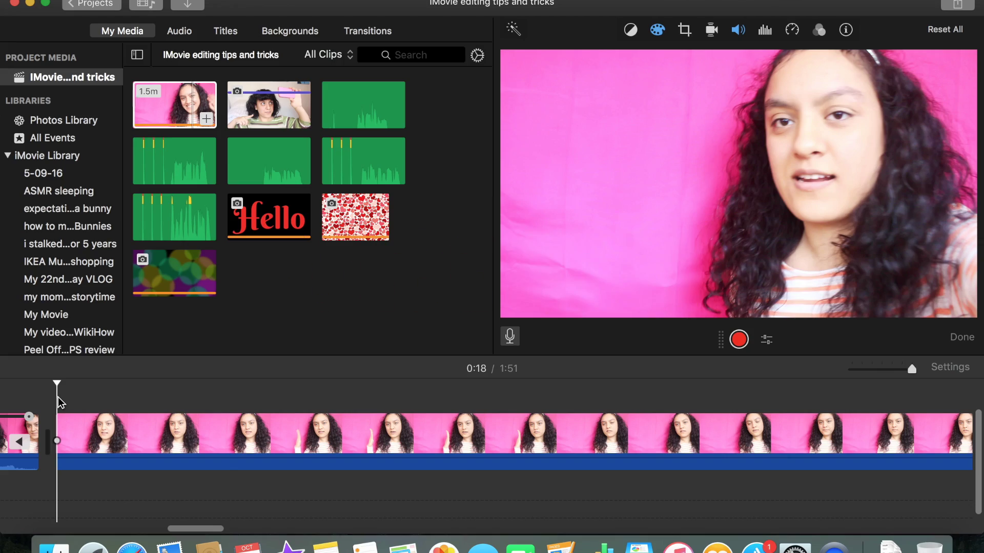
# Step: Apply the Ken Burns style to the clip following the reversed one and split that clip shortly after its start
pyautogui.click(64, 435)
pyautogui.click(685, 30)
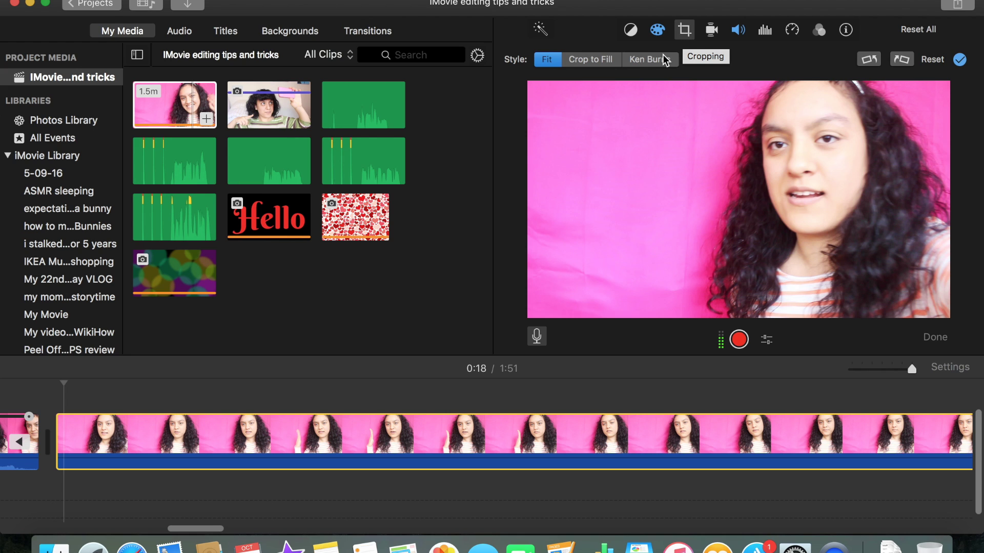
pyautogui.click(649, 59)
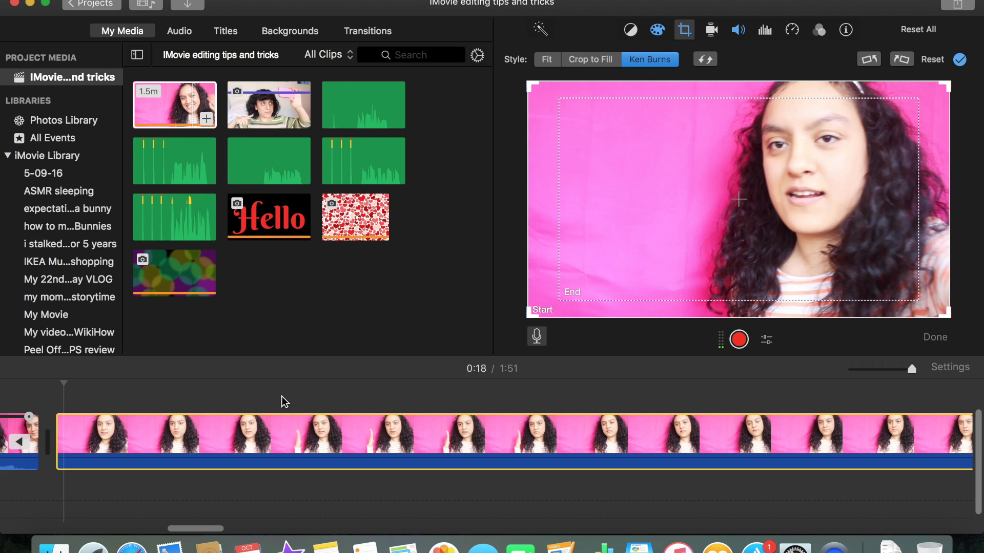
pyautogui.click(532, 313)
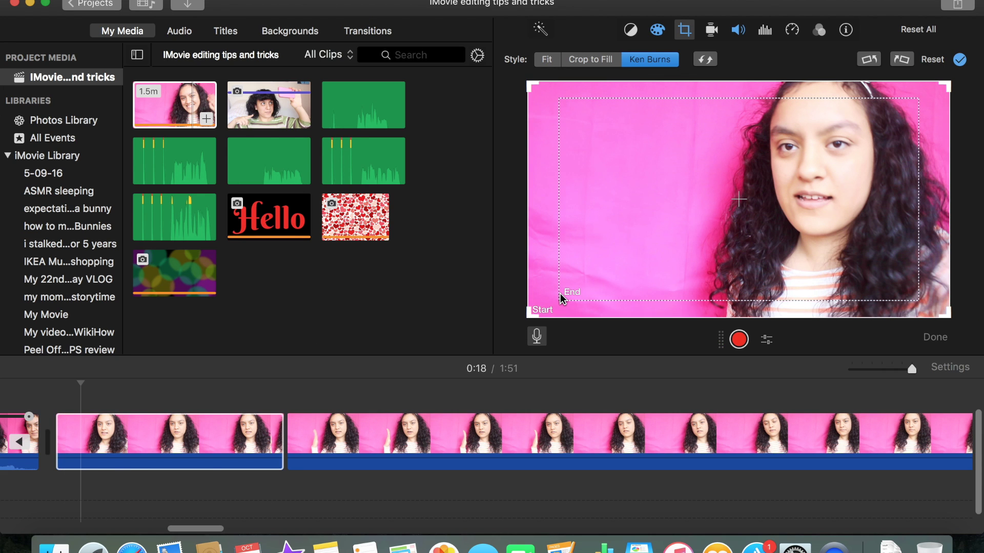
# Step: Shrink the Ken Burns end frame, position it around the face, and play the opening piece to preview the zoom
pyautogui.click(563, 303)
pyautogui.moveTo(563, 303); pyautogui.dragTo(707, 231)
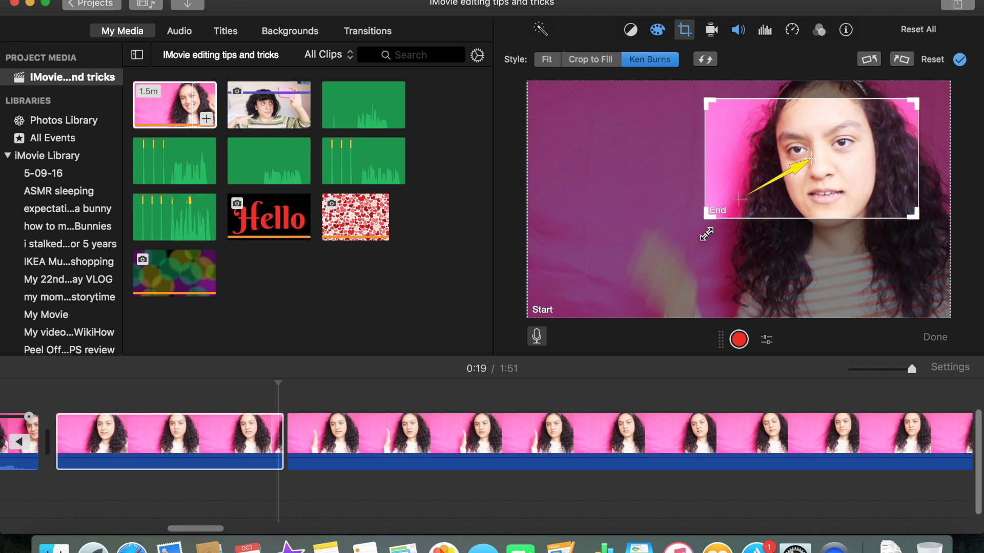
pyautogui.click(801, 159)
pyautogui.moveTo(800, 159); pyautogui.dragTo(821, 159)
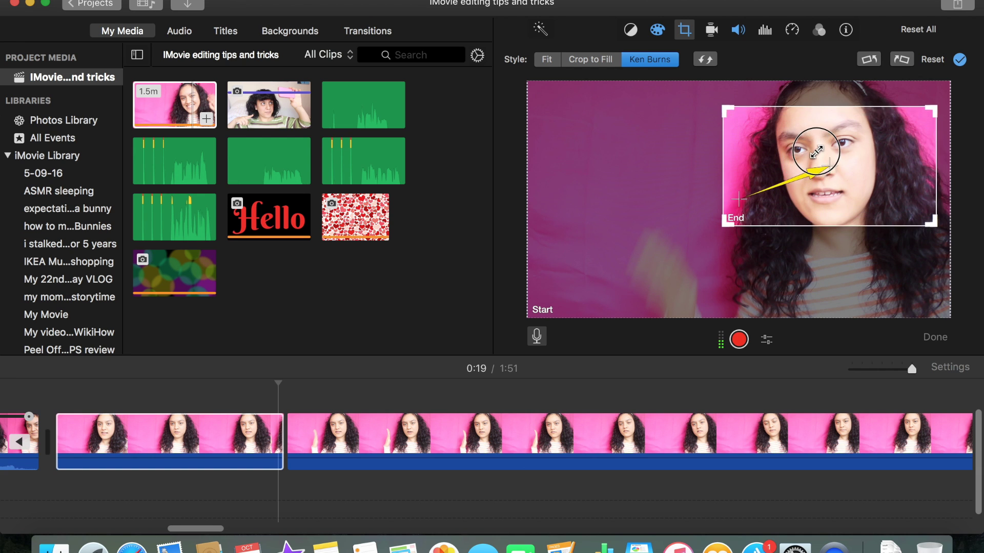
pyautogui.click(55, 392)
pyautogui.press('space')
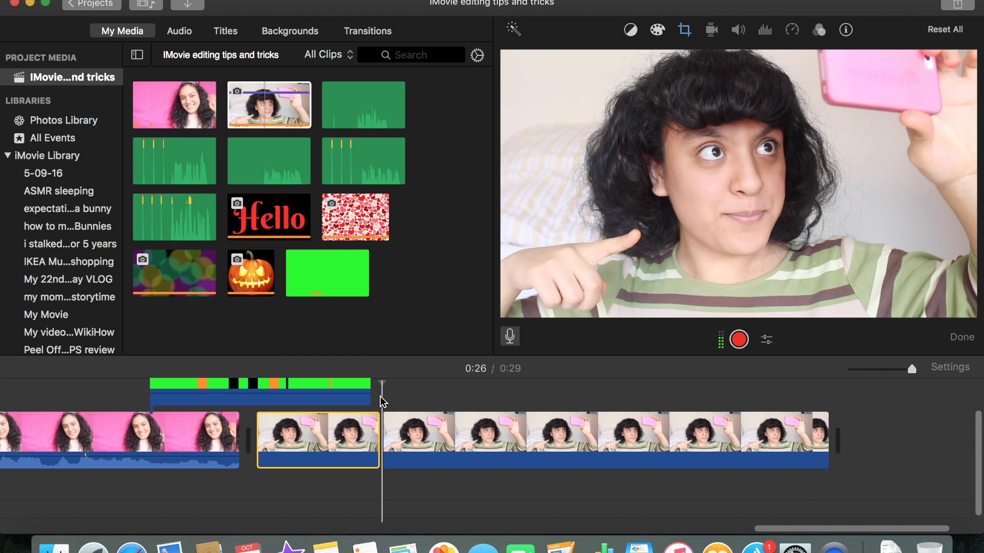
# Step: Zoom the timeline out to show the whole project, and zoom back in at the start of the hearts overlay
pyautogui.scroll(-5, 381, 396)
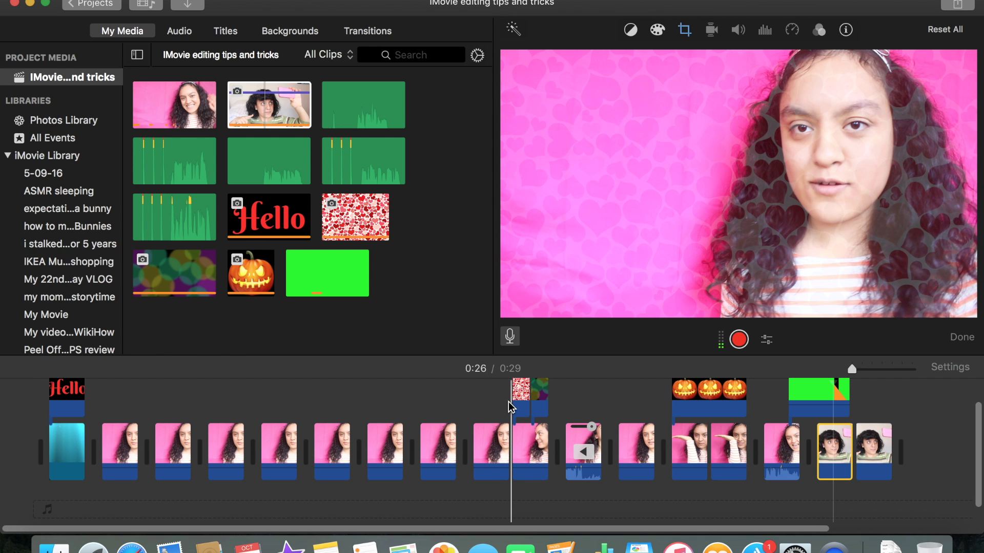
pyautogui.click(511, 406)
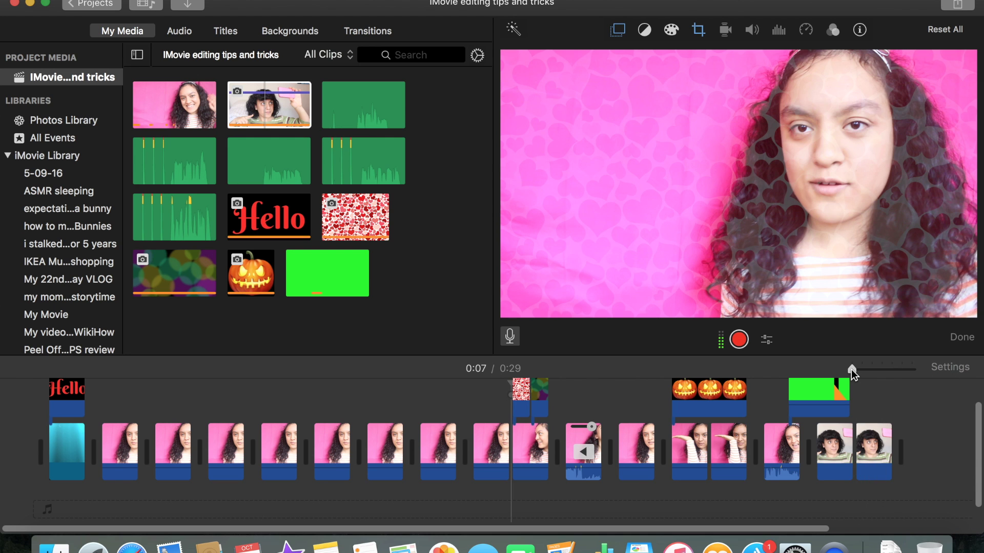
pyautogui.click(852, 369)
pyautogui.moveTo(859, 368); pyautogui.dragTo(917, 373)
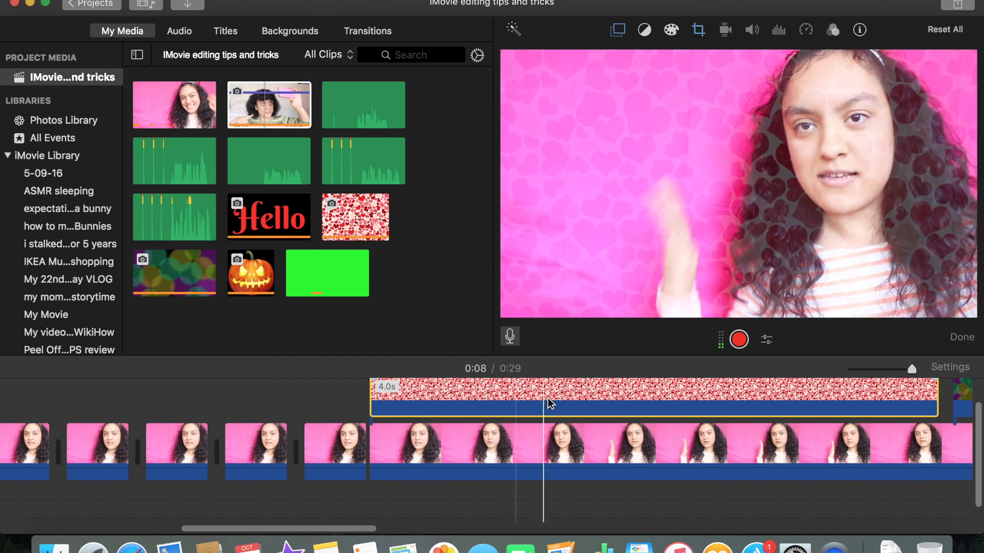
# Step: Split the first repeated short piece after the Hello section partway through, at 0:04
pyautogui.hscroll(-10, 242, 411)
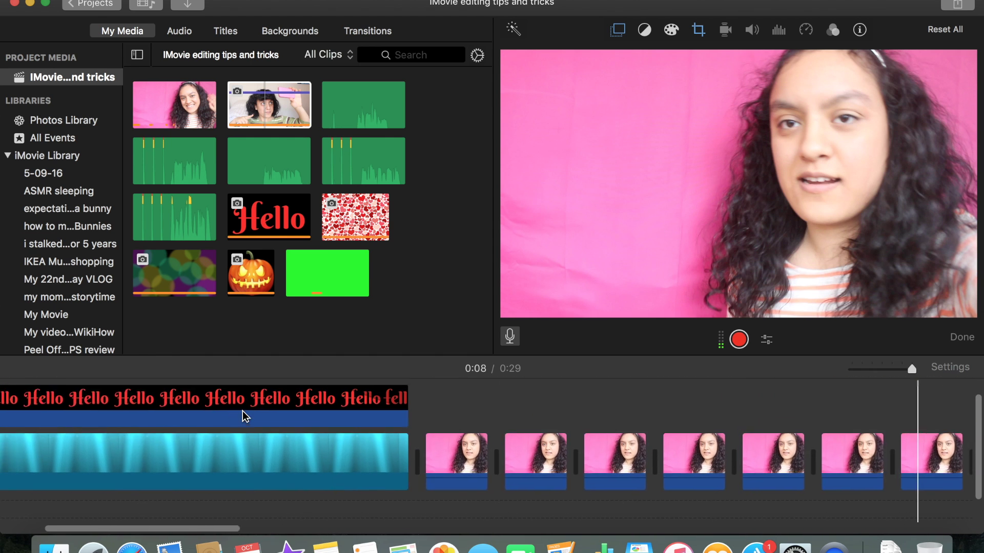
pyautogui.hscroll(-3, 241, 416)
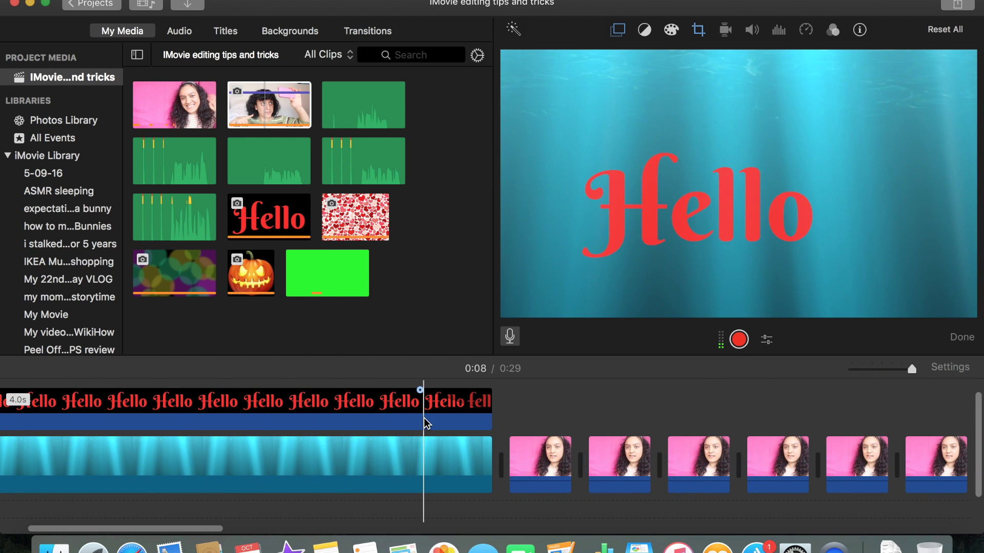
pyautogui.click(528, 430)
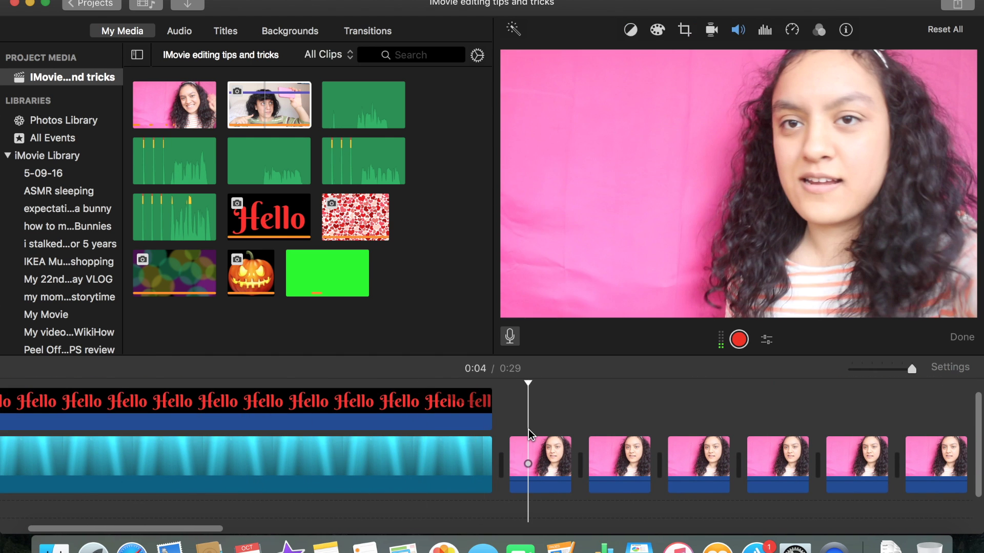
pyautogui.press('super+b')
# Step: Trim the beginning of the second half of the newly split piece to the playhead
pyautogui.click(555, 442)
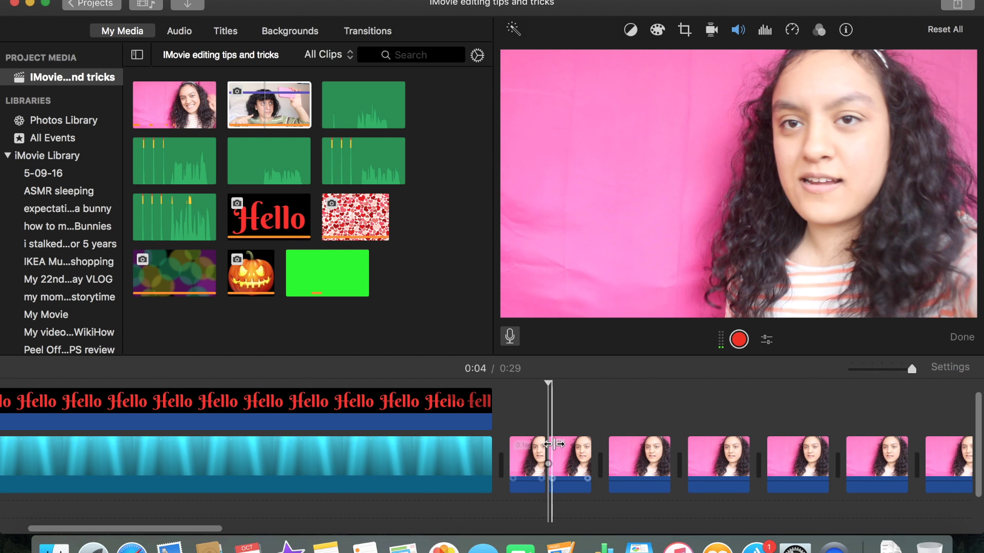
pyautogui.hotkey('alt', '/')
pyautogui.click(563, 470)
pyautogui.click(528, 423)
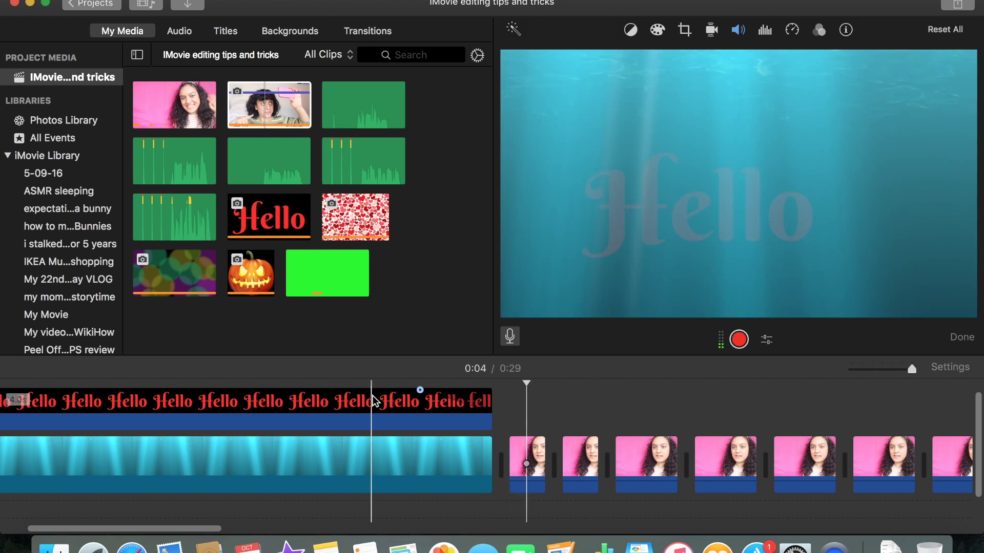
pyautogui.hscroll(5, 682, 429)
pyautogui.hscroll(1, 682, 429)
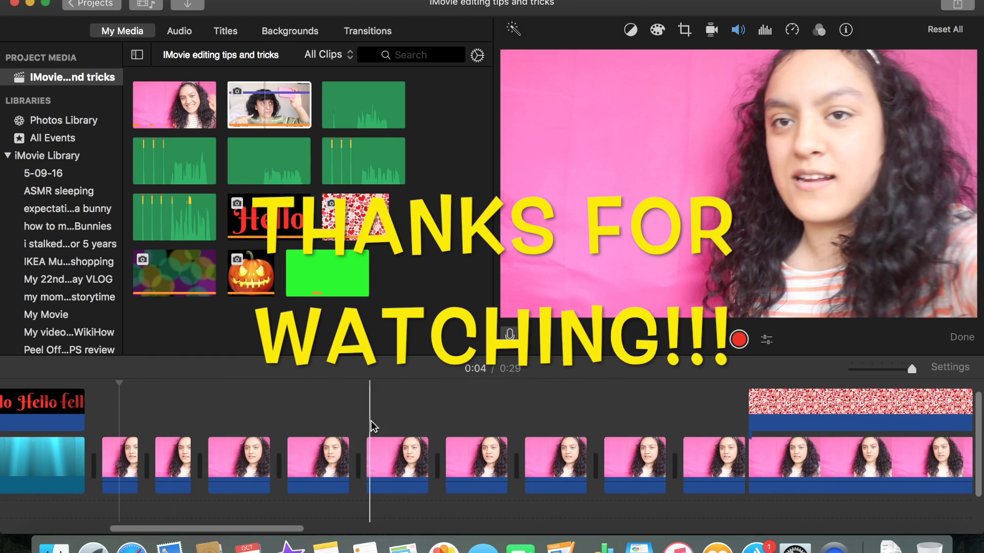